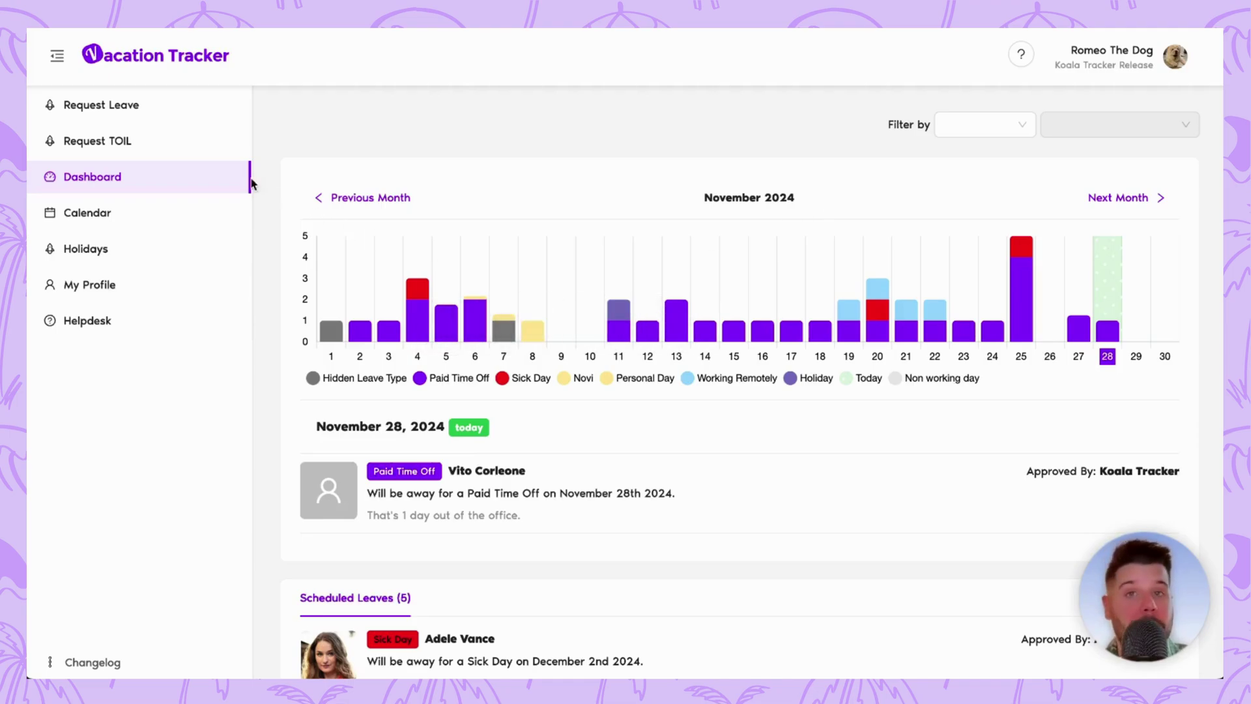
Request a Personal Day for November 28, 2024 with the reason 'car appointment'
click(125, 113)
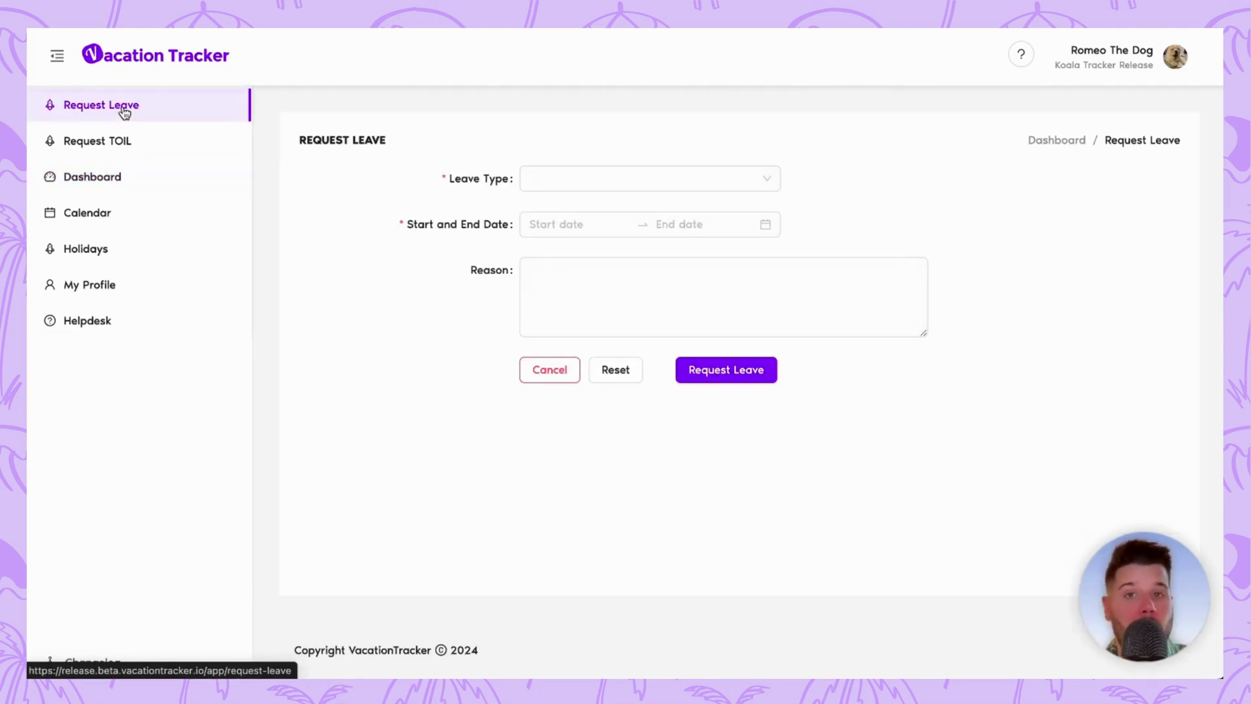
click(552, 181)
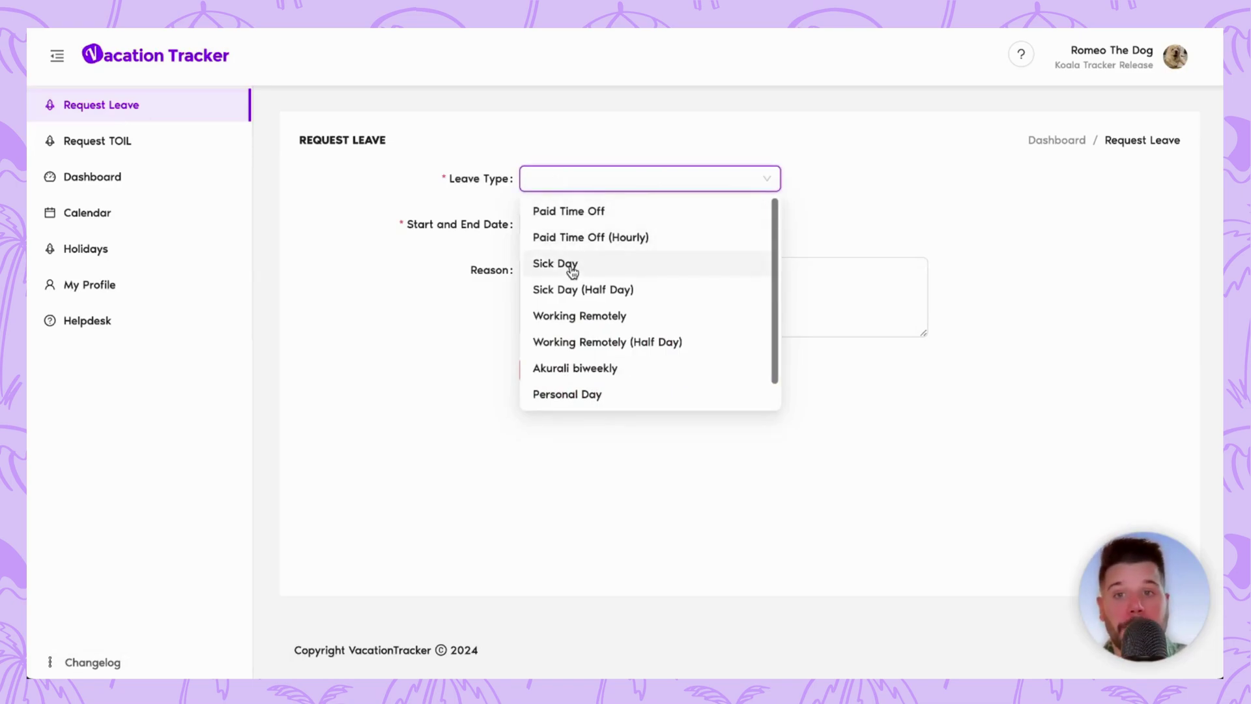
click(567, 392)
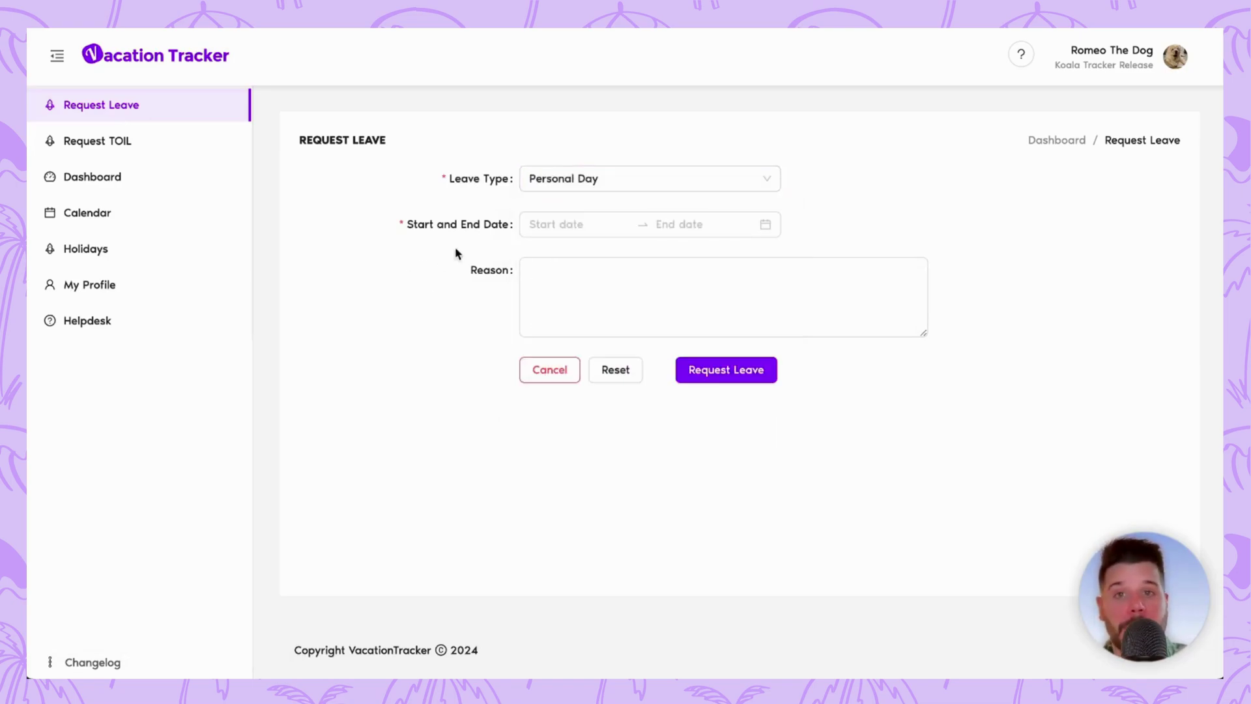
click(558, 225)
click(667, 441)
click(667, 441)
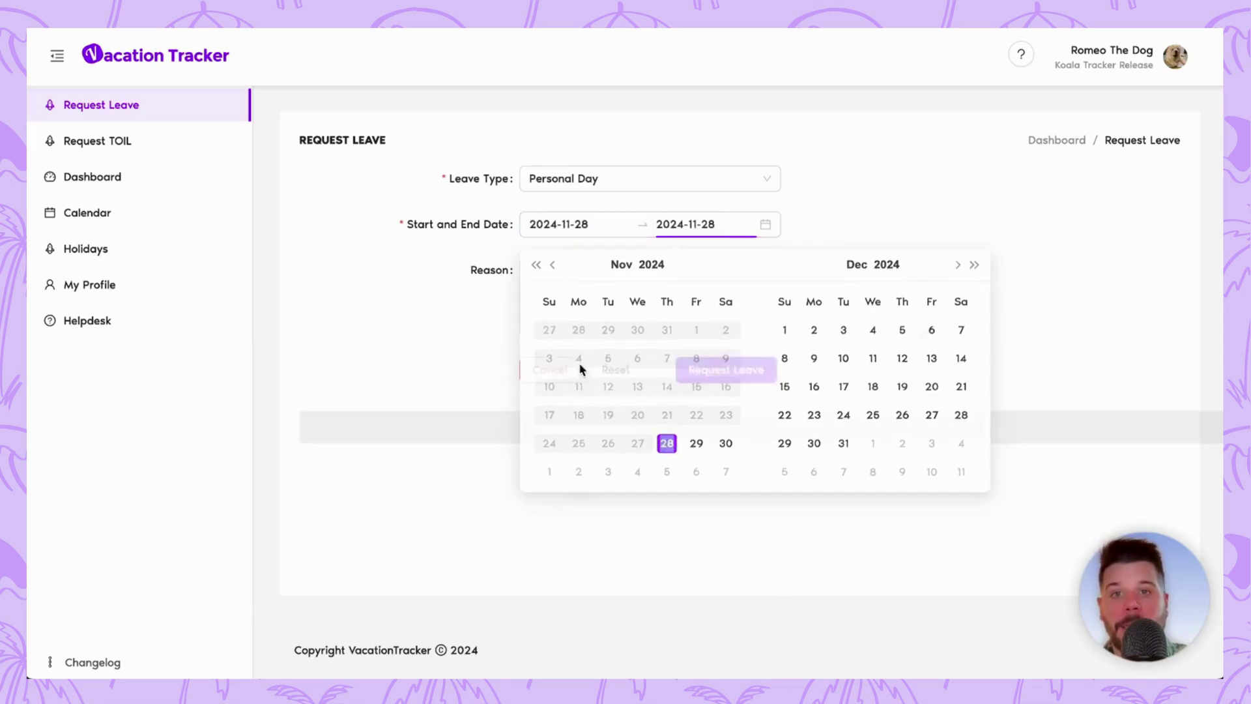
click(549, 281)
text(car appintmen)
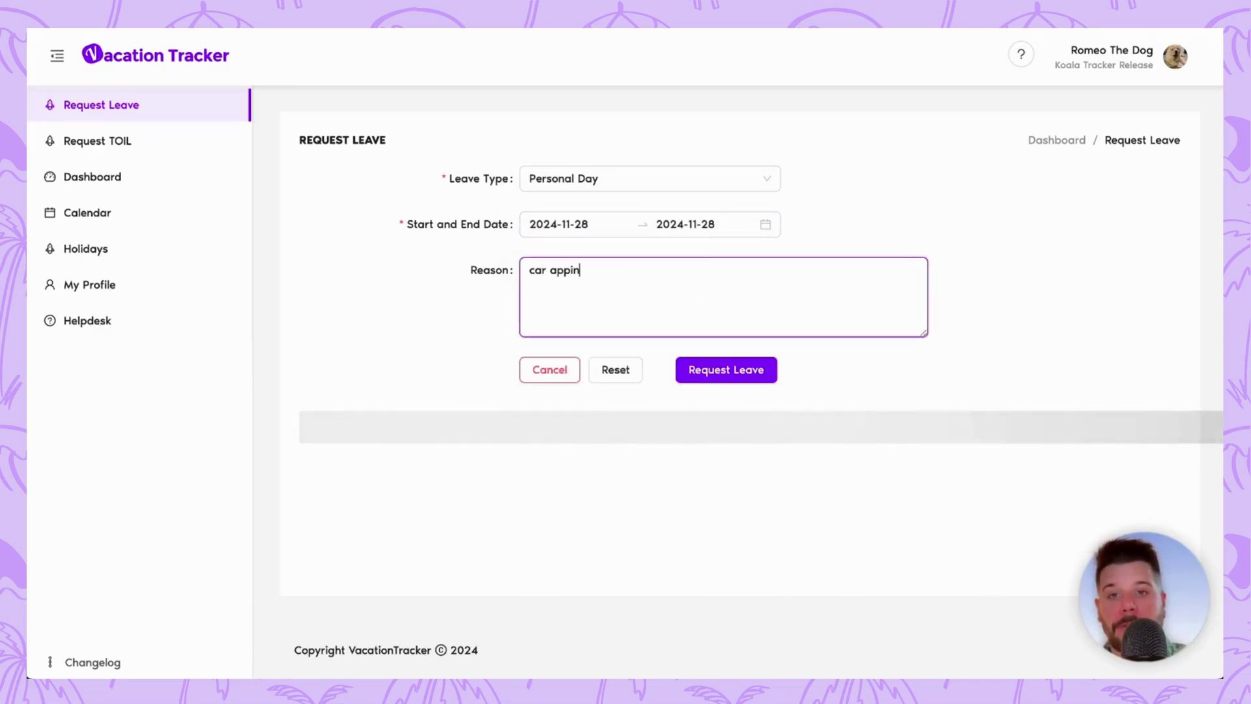
key(BackSpace)
key(BackSpace)
key(BackSpace)
key(BackSpace)
key(BackSpace)
key(BackSpace)
text(ointment)
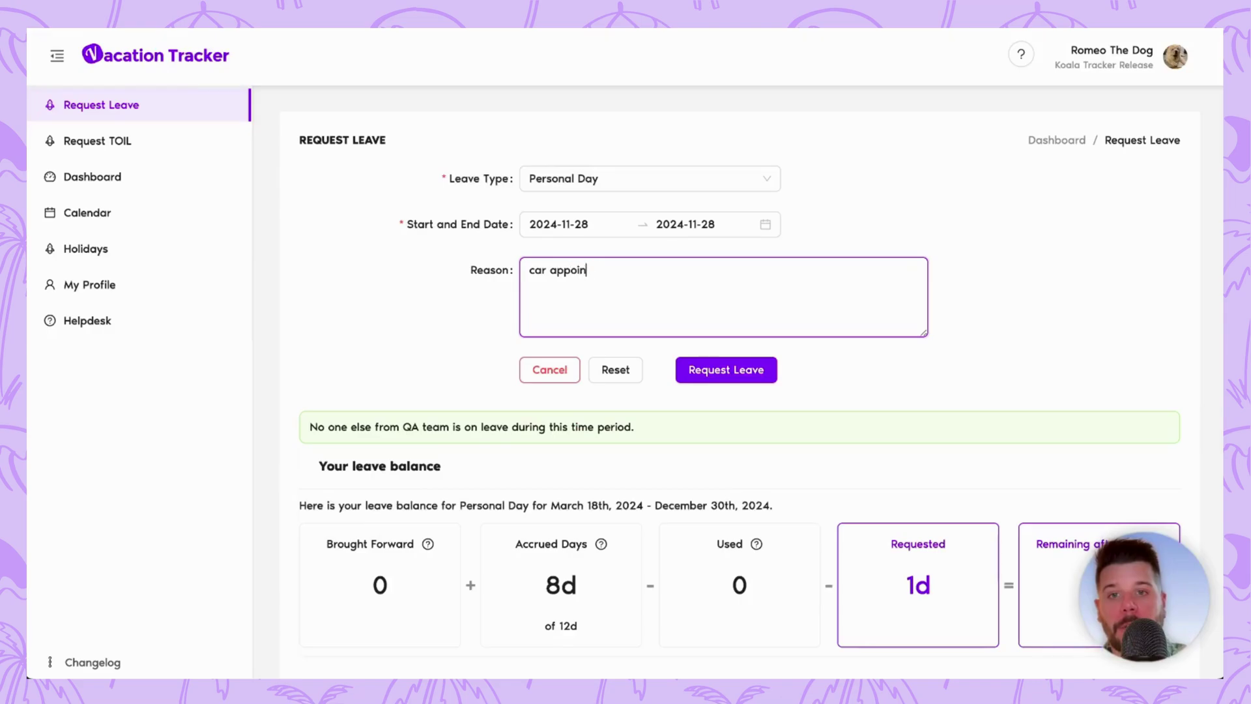
click(740, 371)
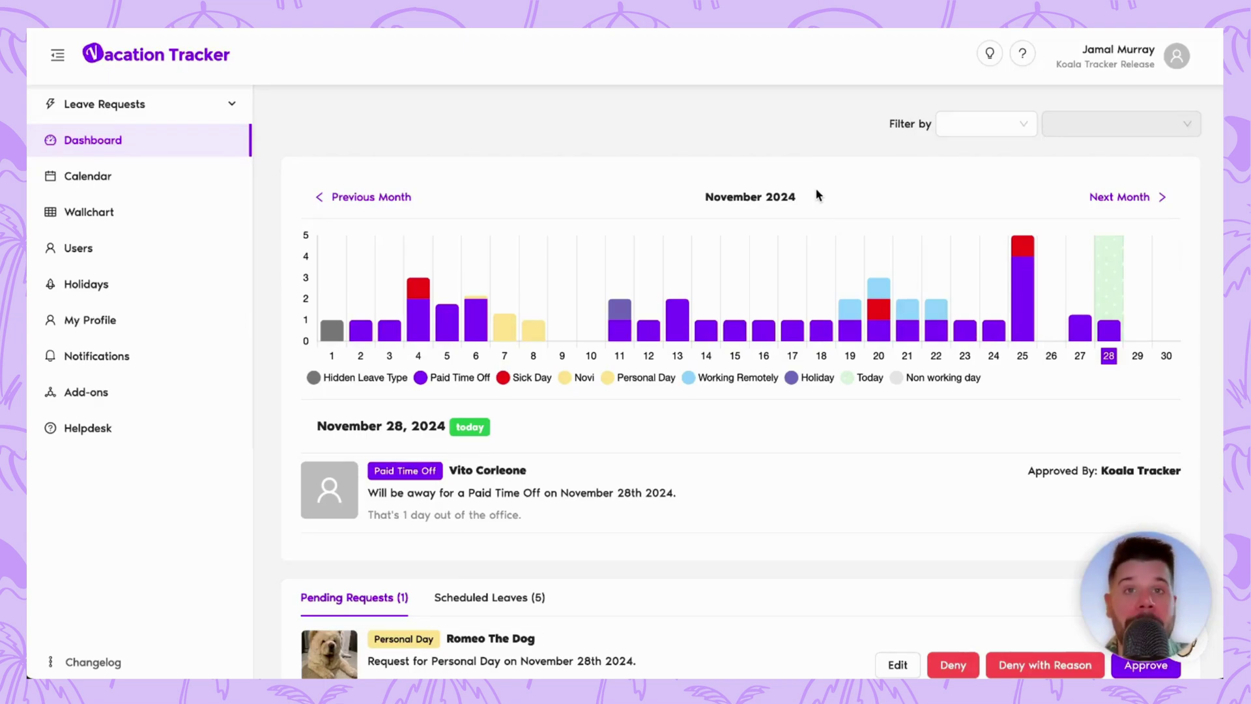
scroll(819, 195, down, 5)
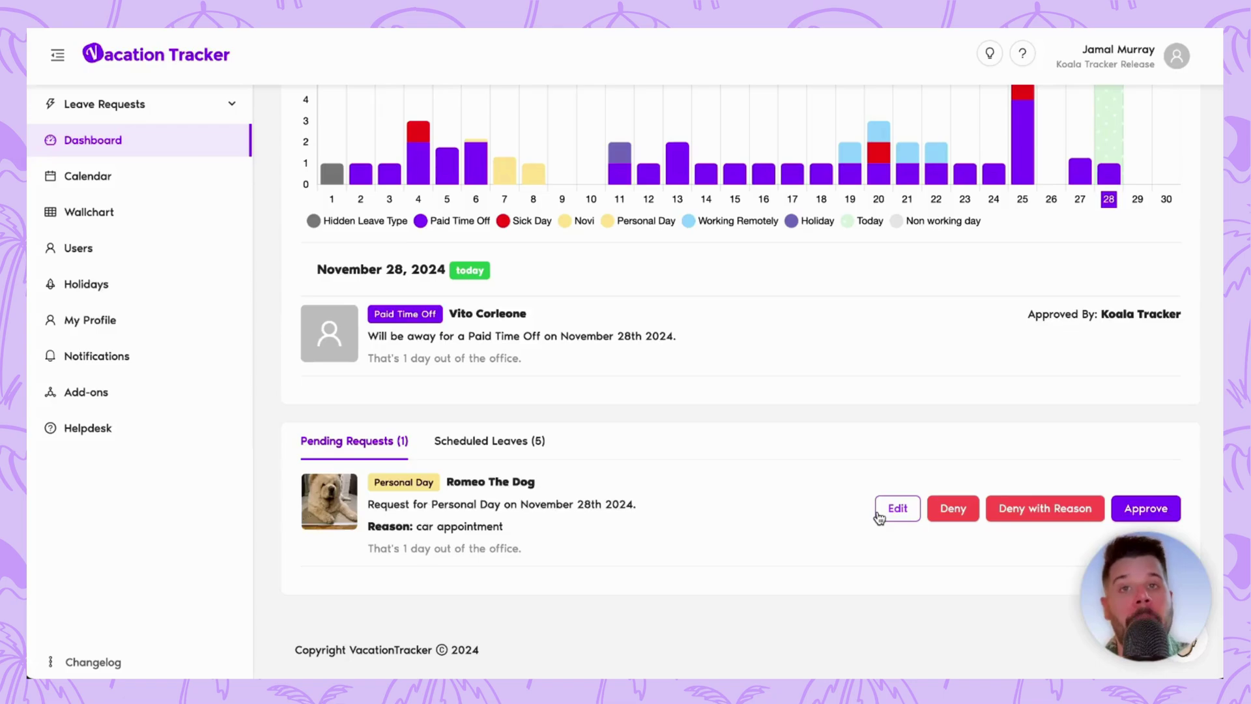
scroll(879, 517, up, 3)
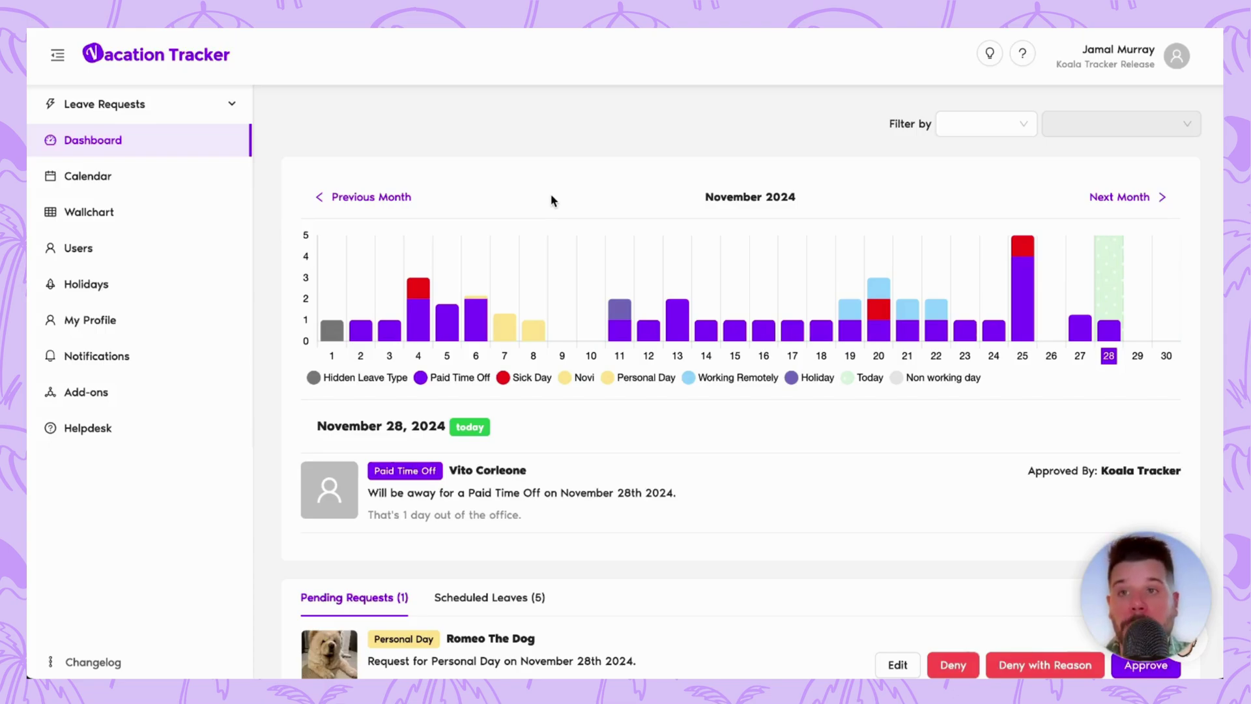
Expand Leave Requests in the sidebar and open the Add Leave form
click(232, 111)
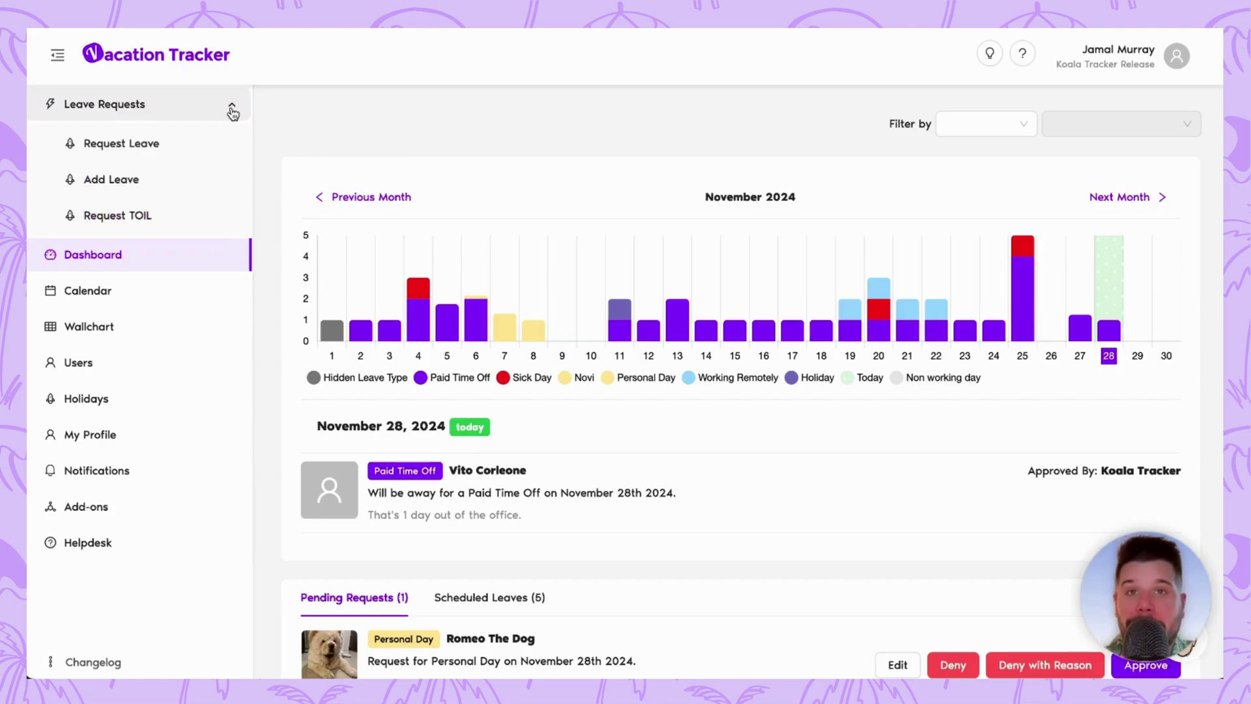
click(135, 183)
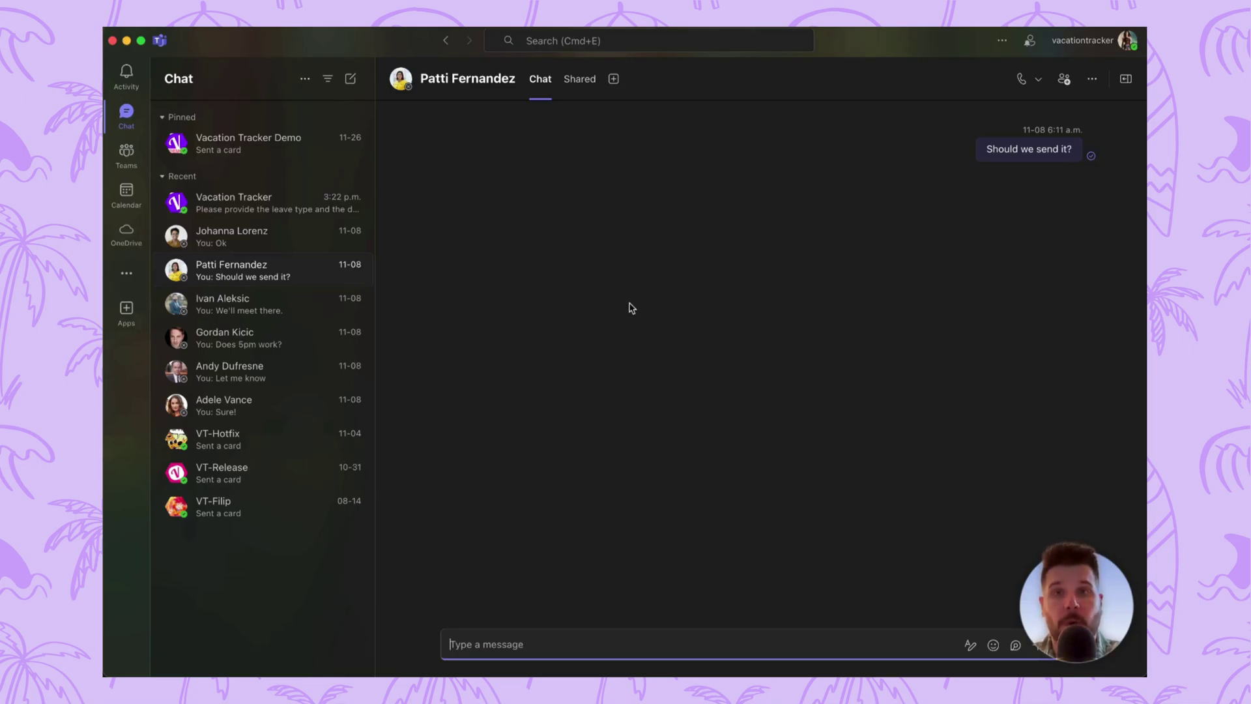
Search the Teams app store for 'vacation tracker'
click(128, 317)
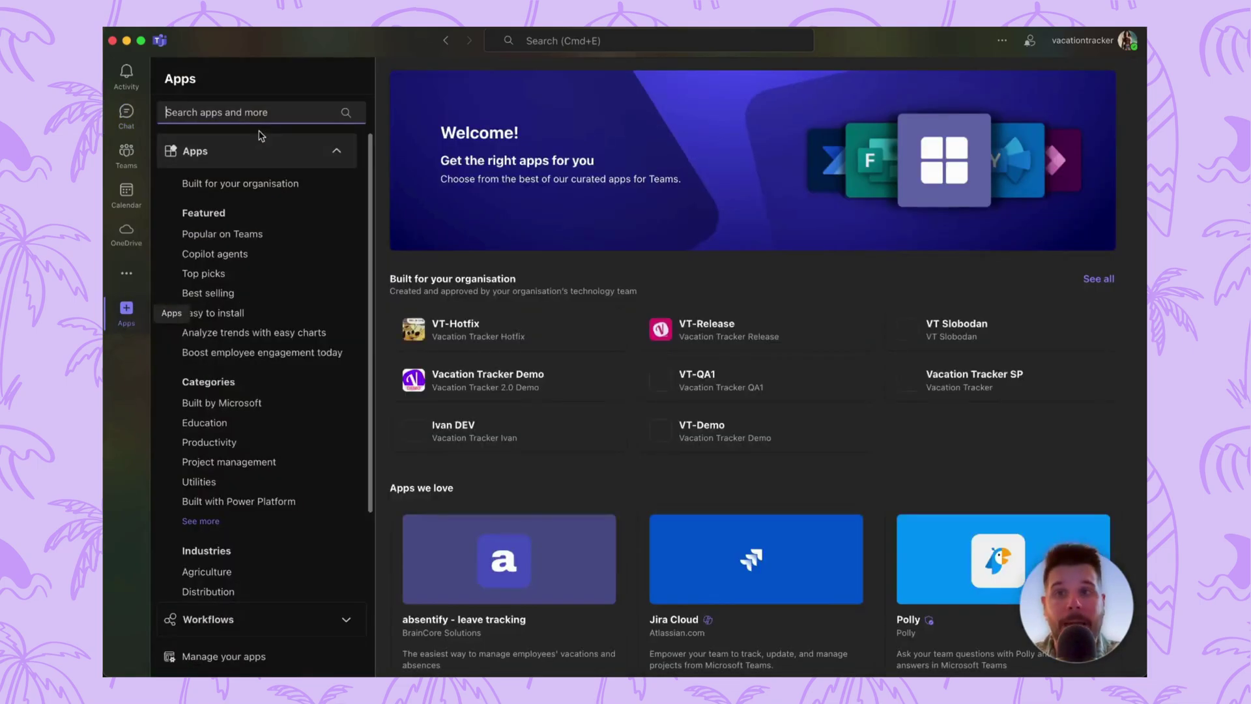
click(252, 111)
text(vacation tracker)
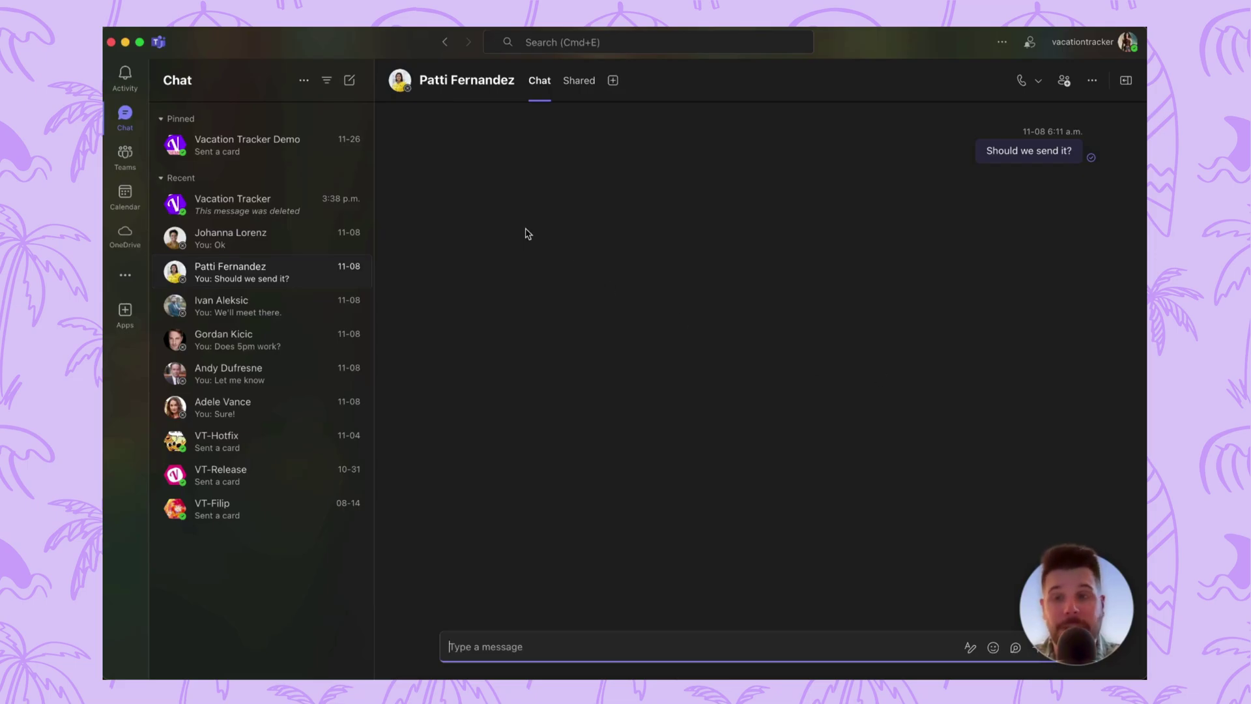
Send 'request leave' to the Vacation Tracker bot and check the card's leave-type list
click(280, 210)
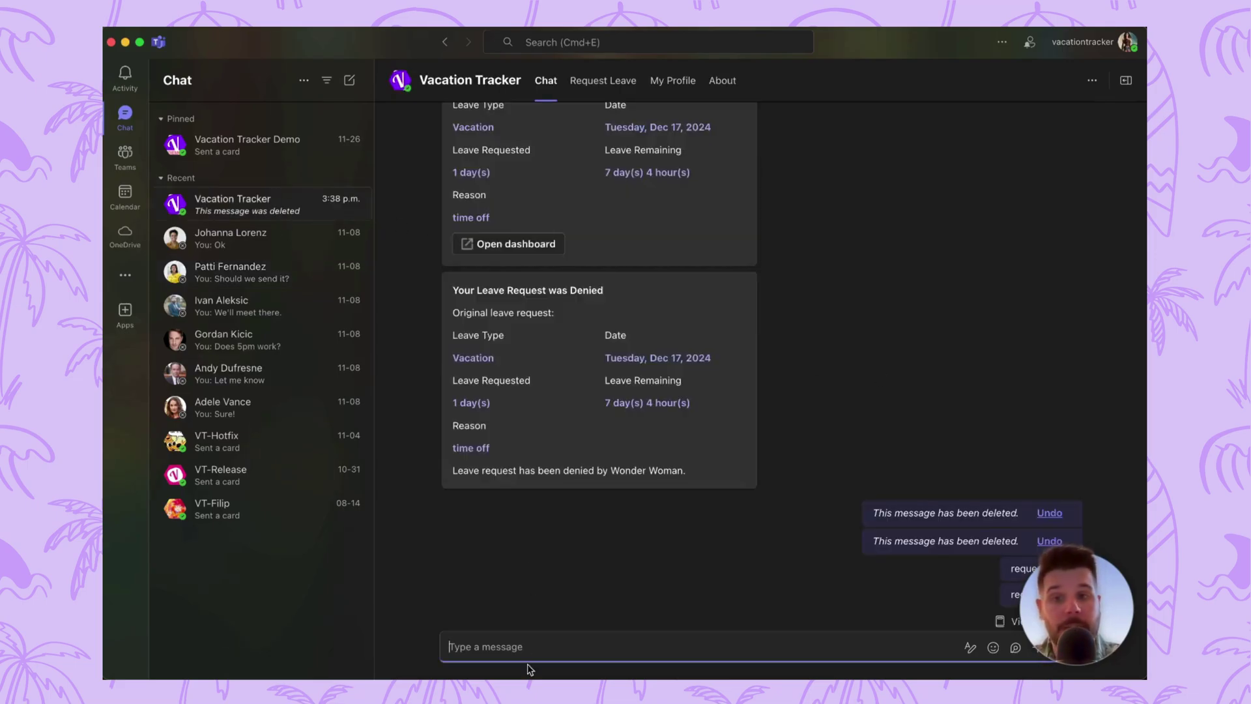
text(request)
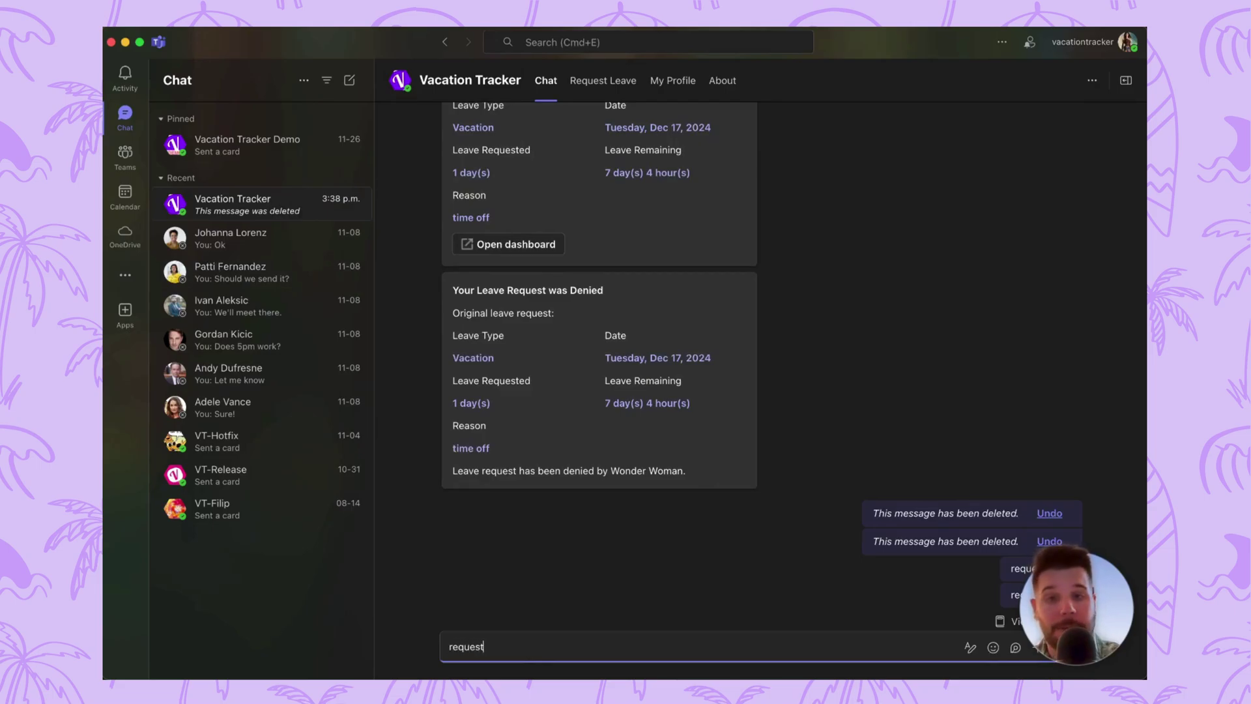
text( leave)
key(Return)
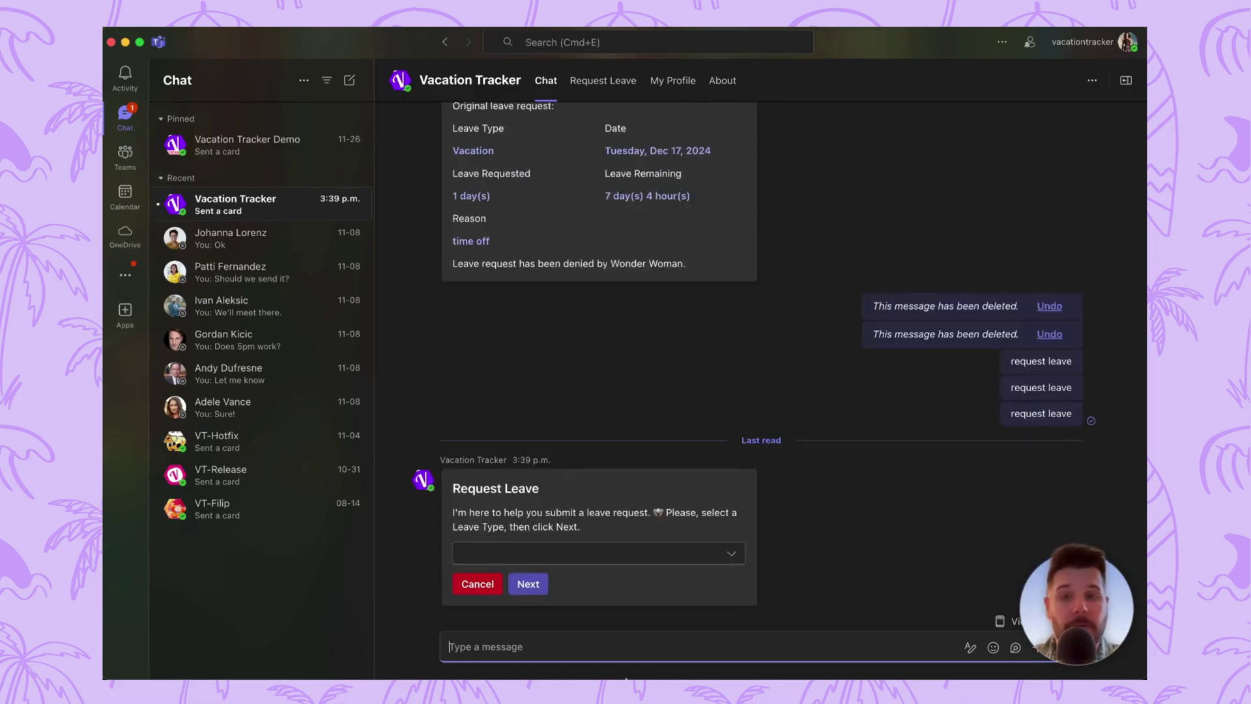
click(527, 550)
click(564, 510)
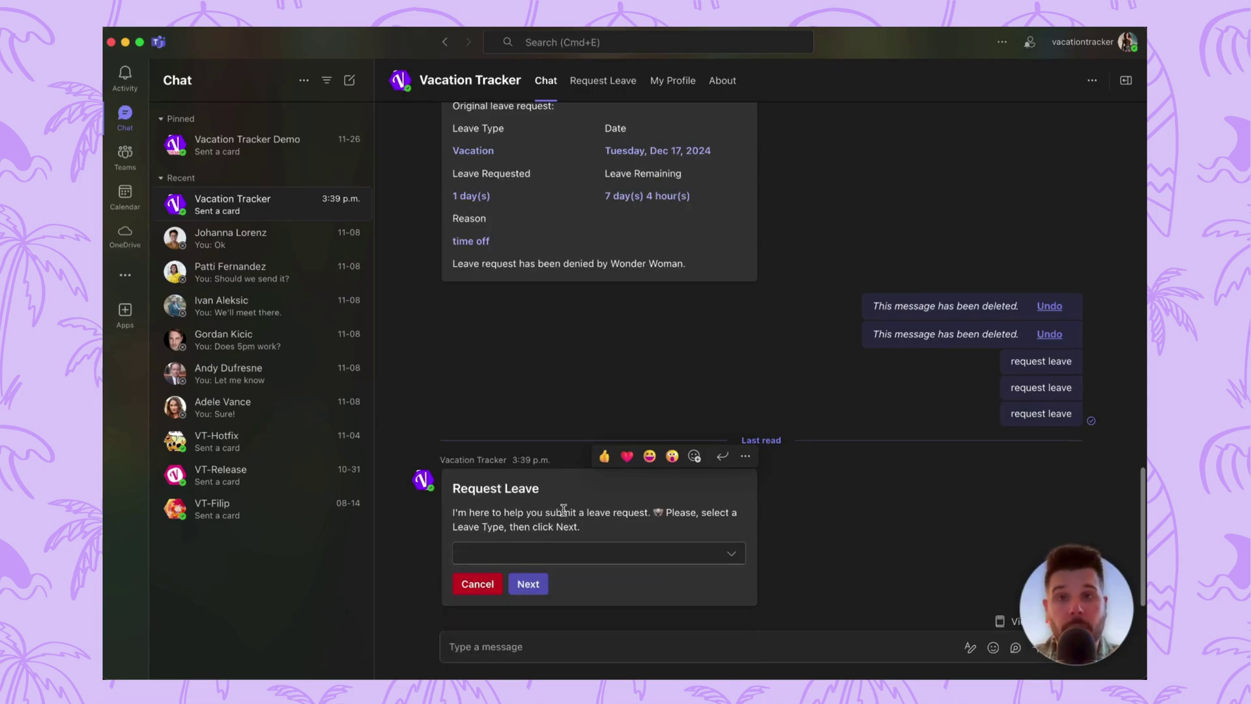
Request Vacation for December 17, 2024 only, with the reason 'time off'
click(591, 96)
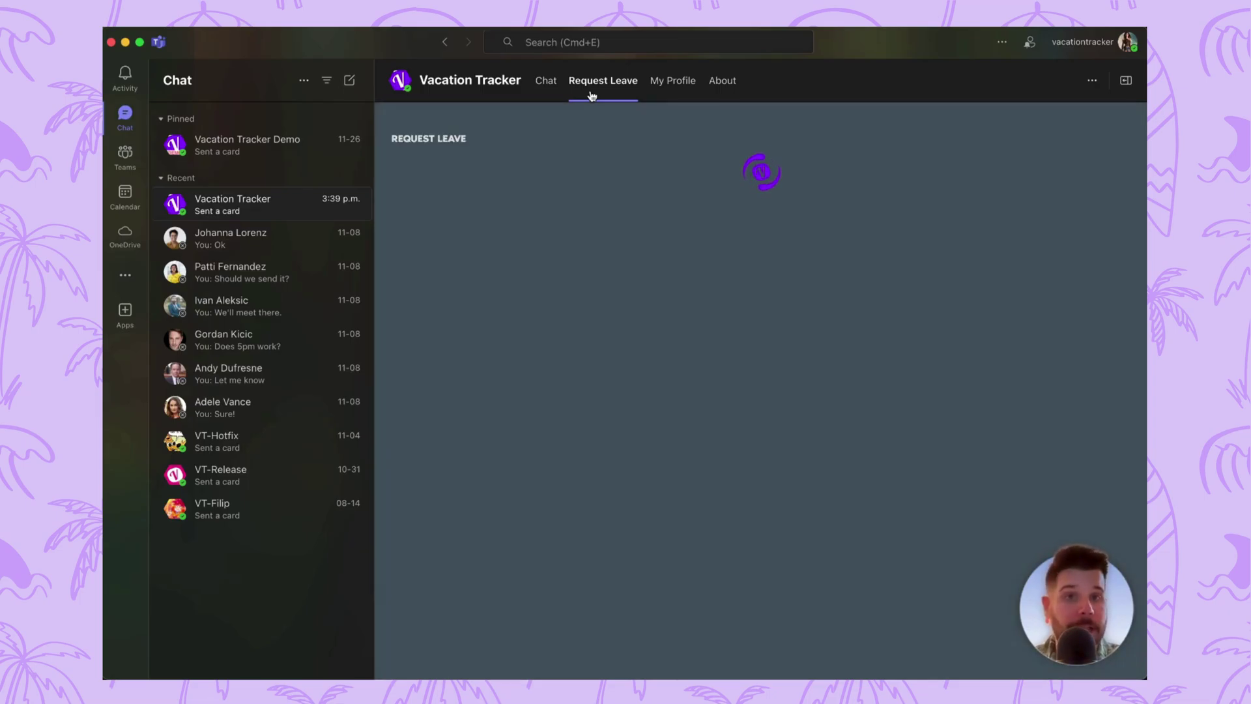
click(606, 191)
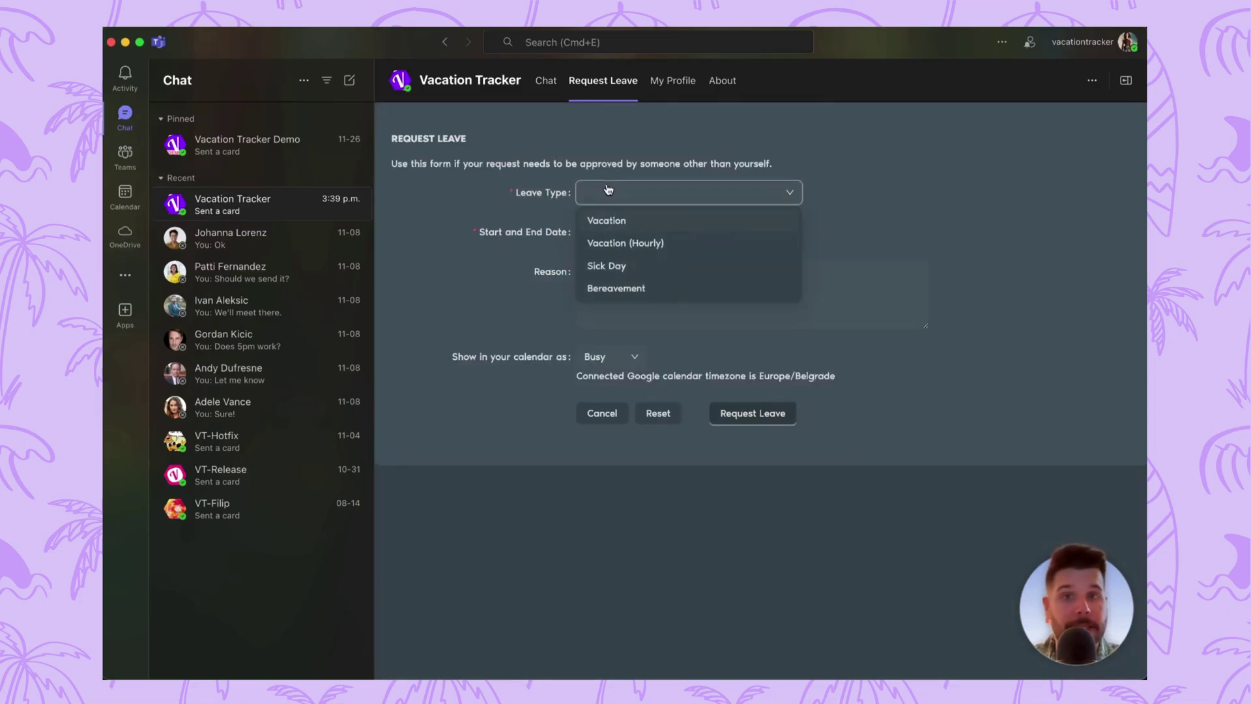
click(606, 220)
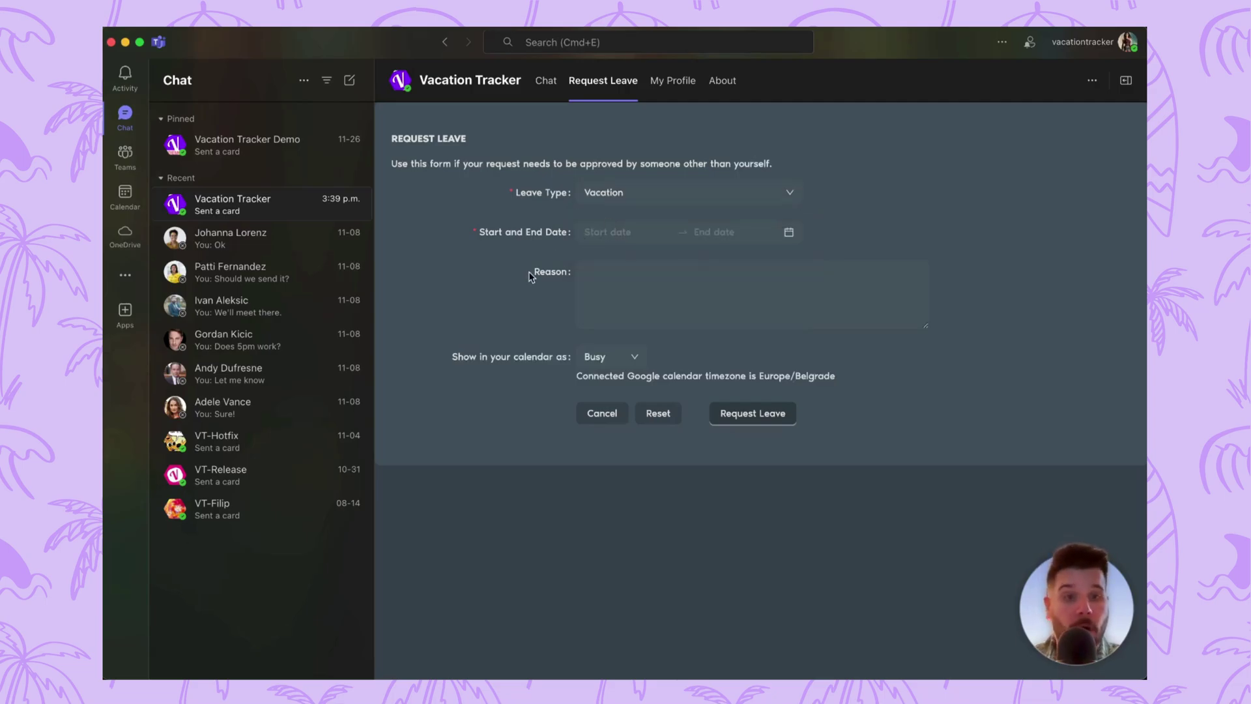
click(613, 232)
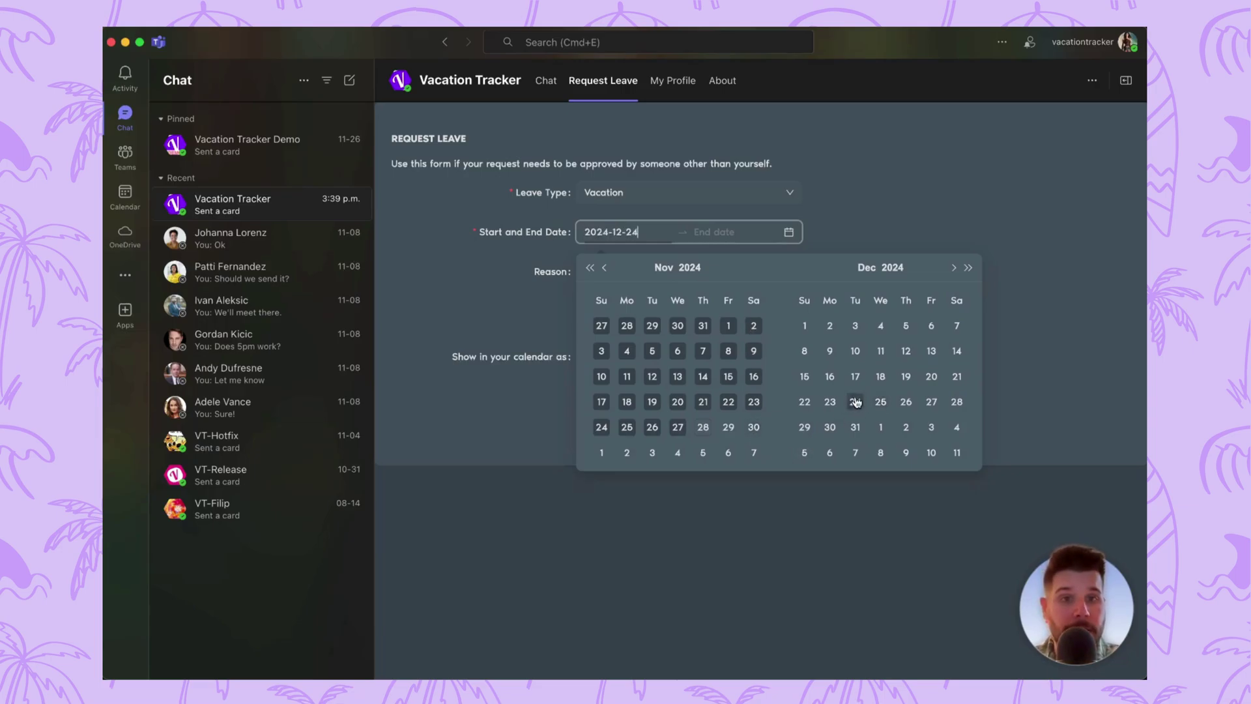
click(856, 376)
click(856, 376)
click(611, 288)
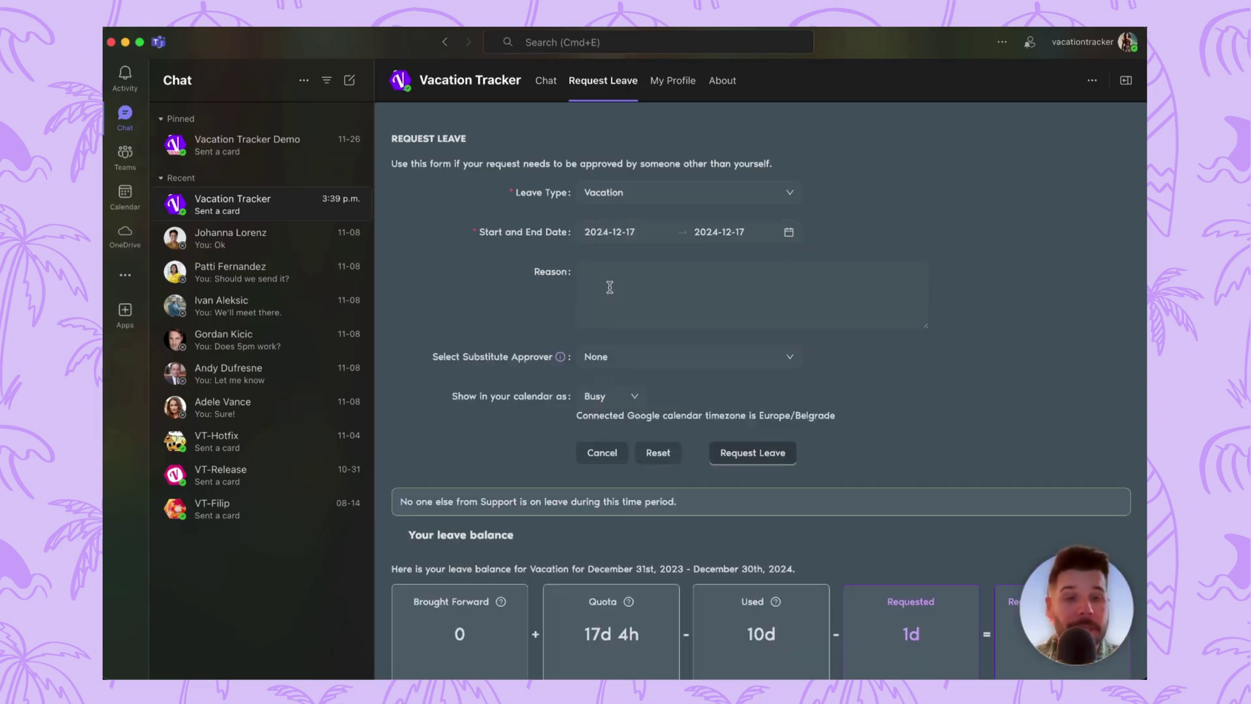
text(time off)
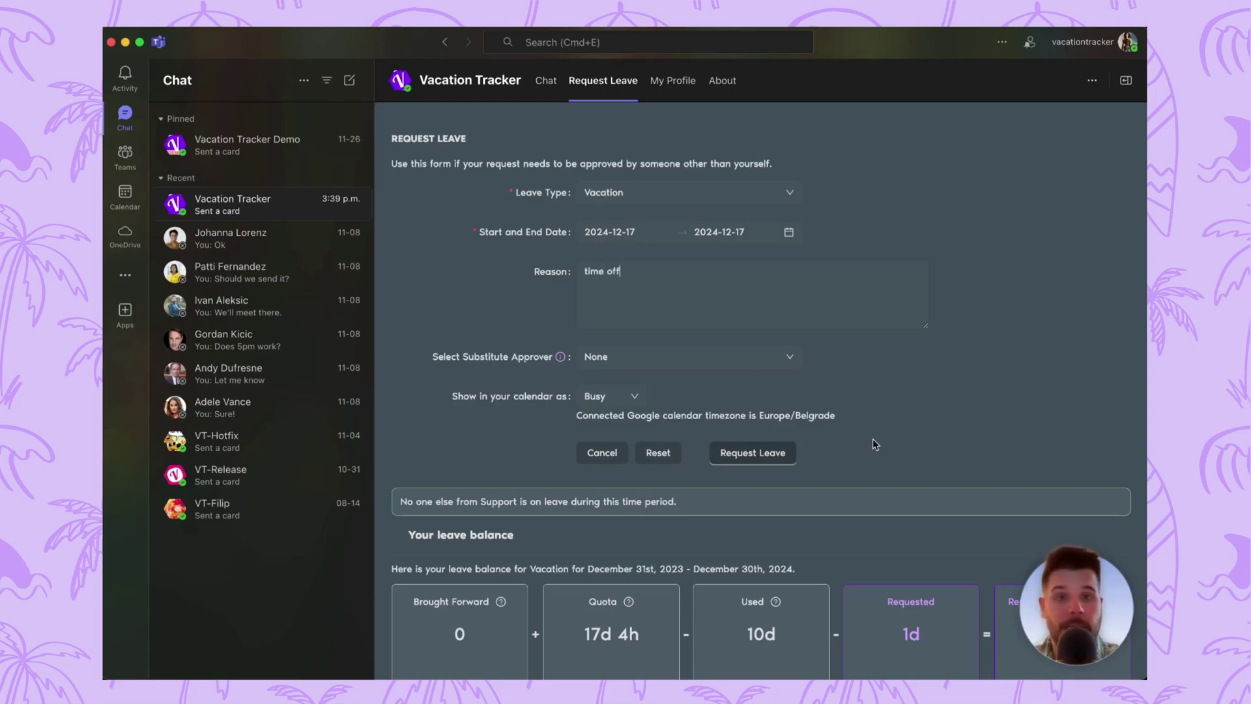
click(785, 454)
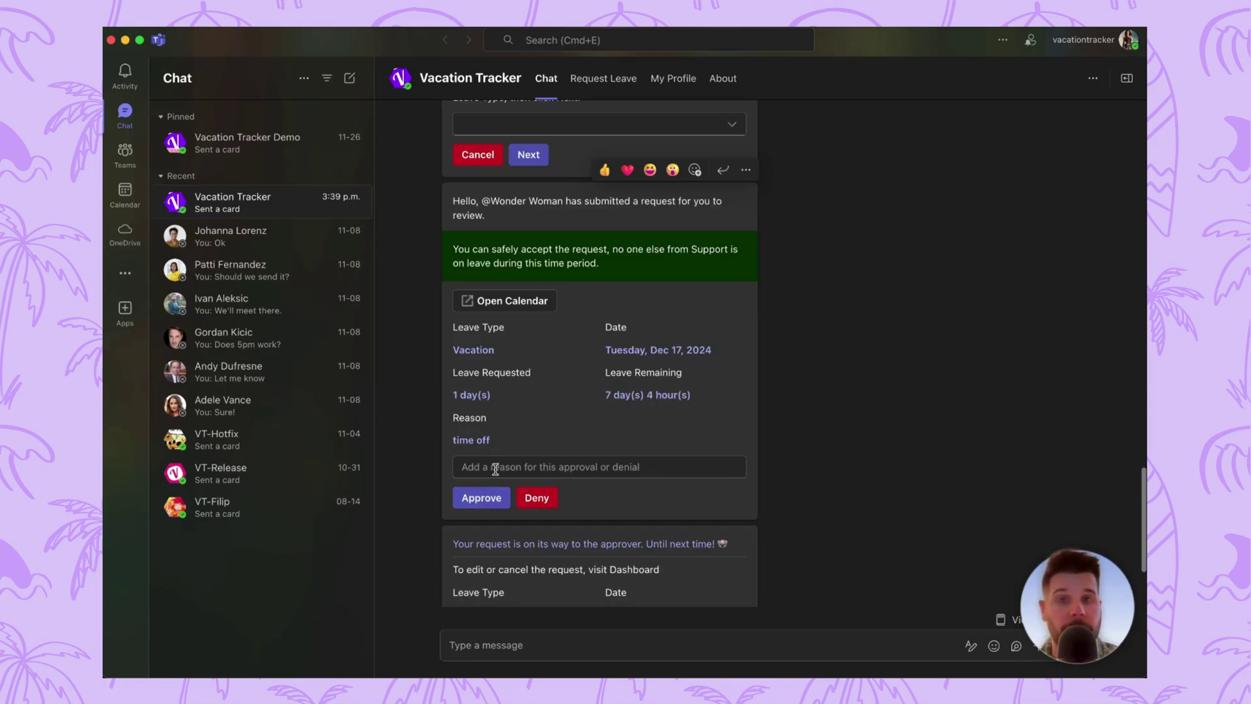
Approve the December 17 Vacation request with the approval reason 'yes'
click(495, 469)
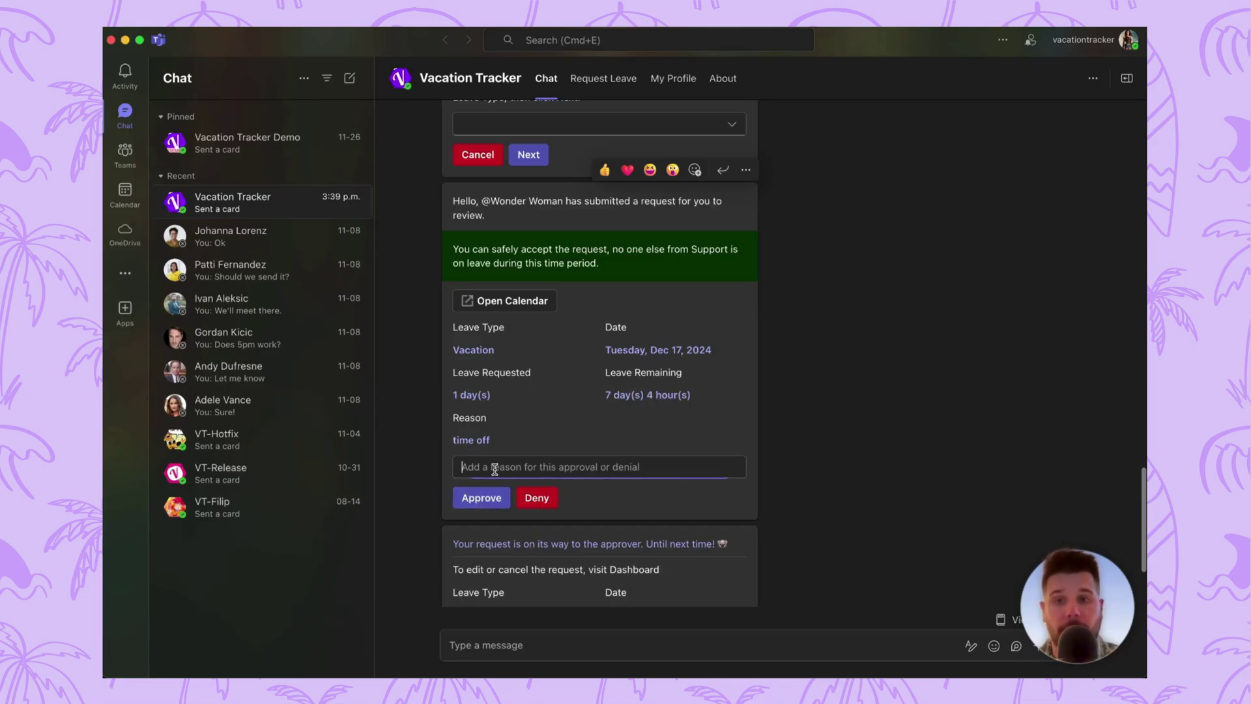
text(yes)
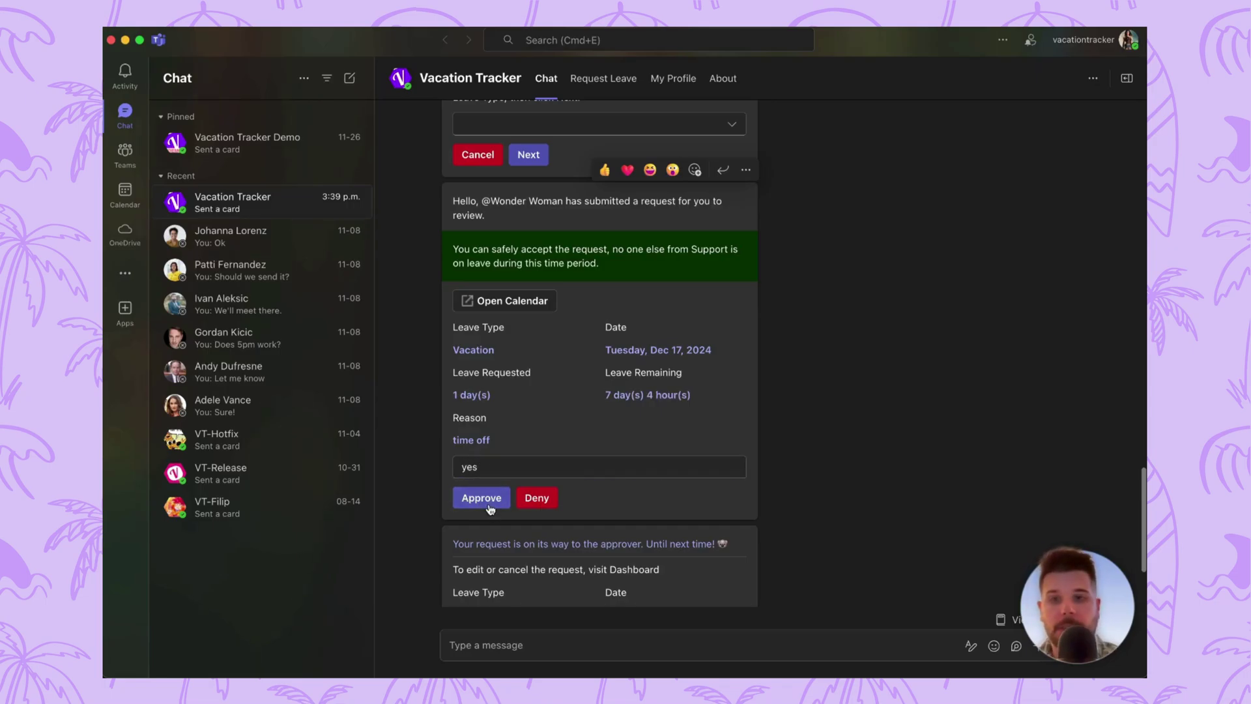
click(490, 505)
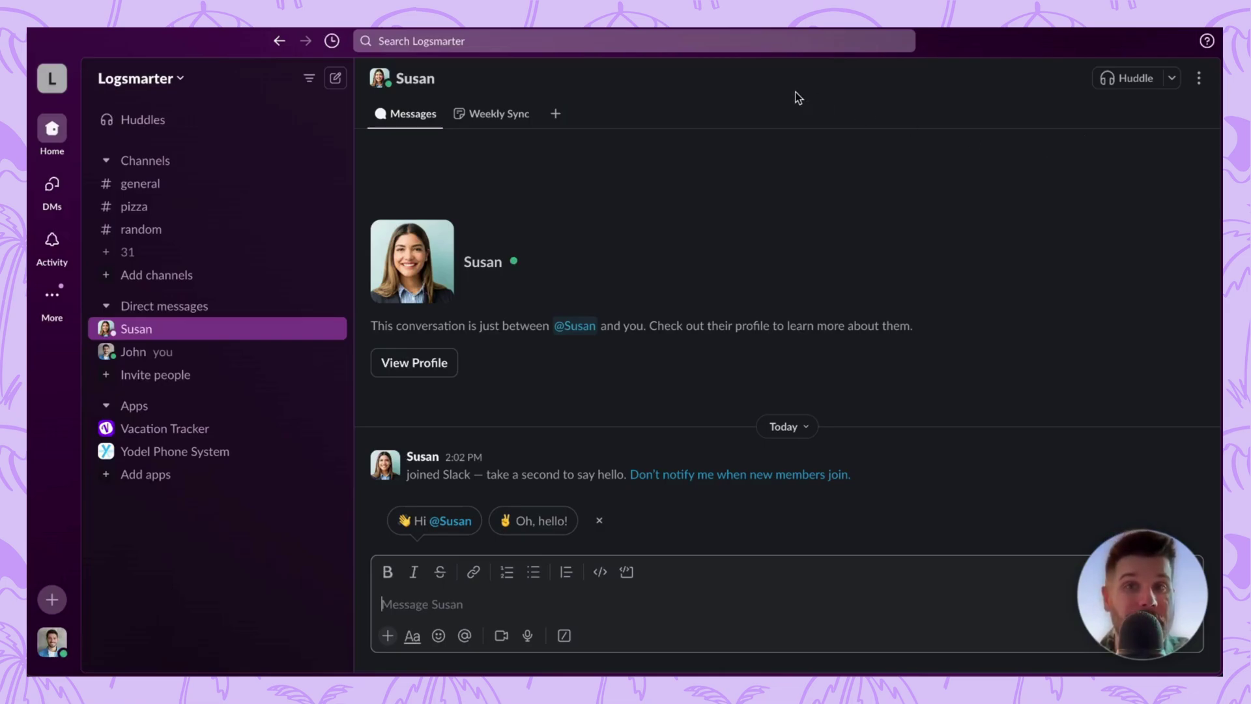
Search the Slack app directory for 'vacation', then return to your Home direct messages
click(201, 433)
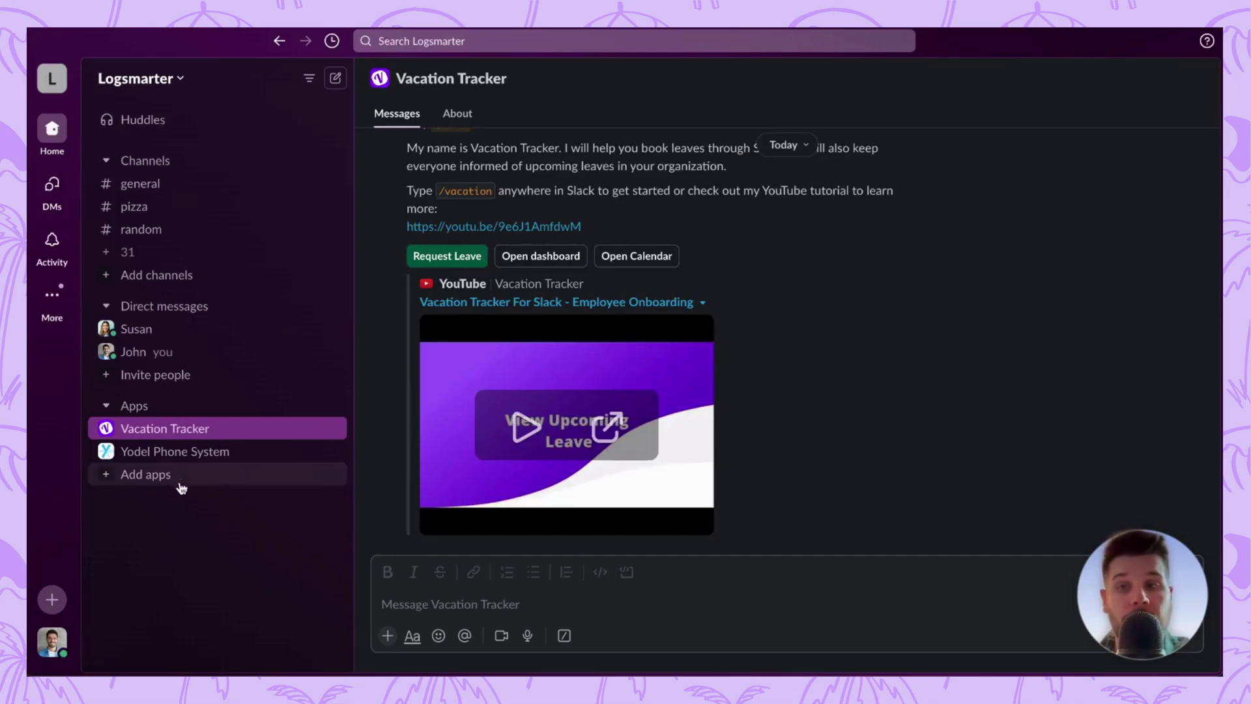
click(172, 481)
click(484, 129)
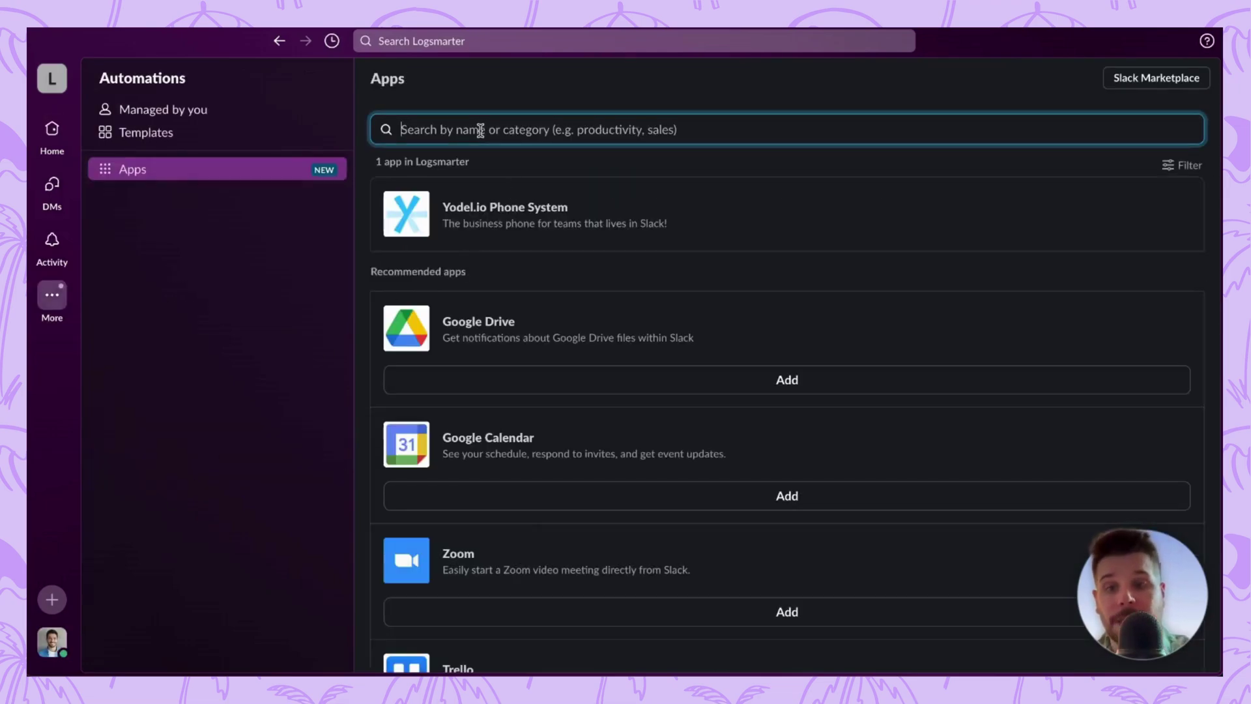
text(vacation)
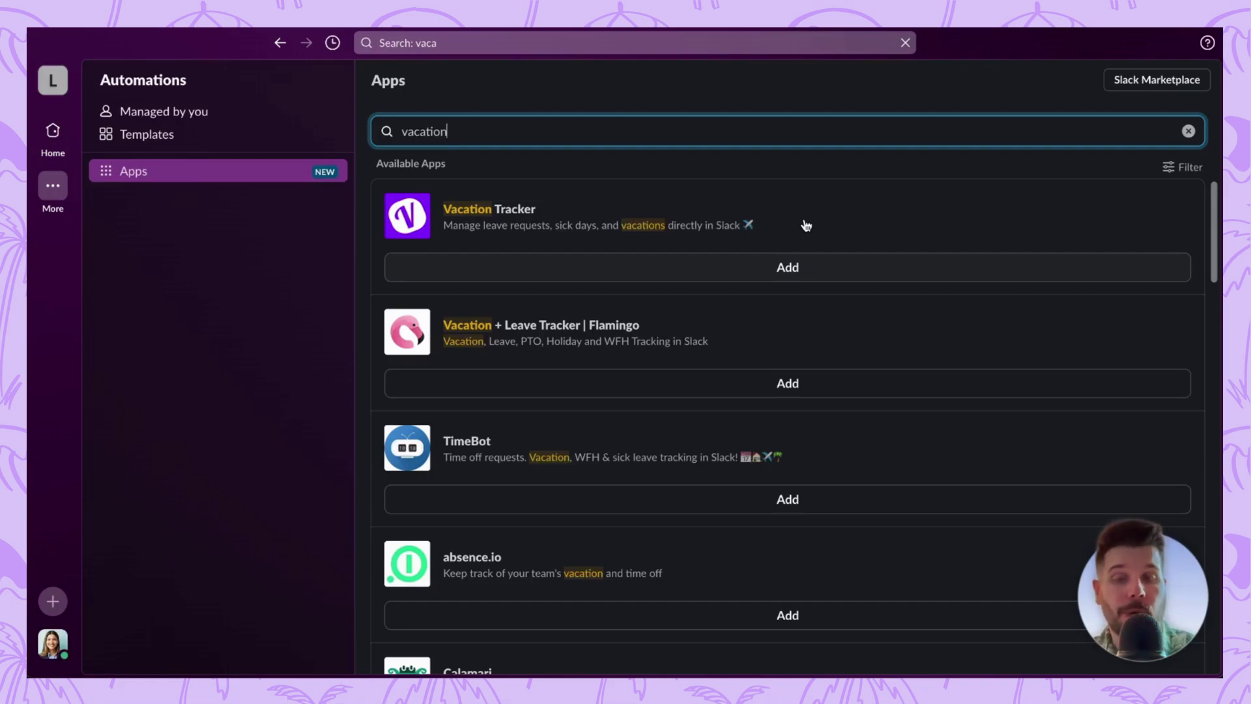
click(52, 130)
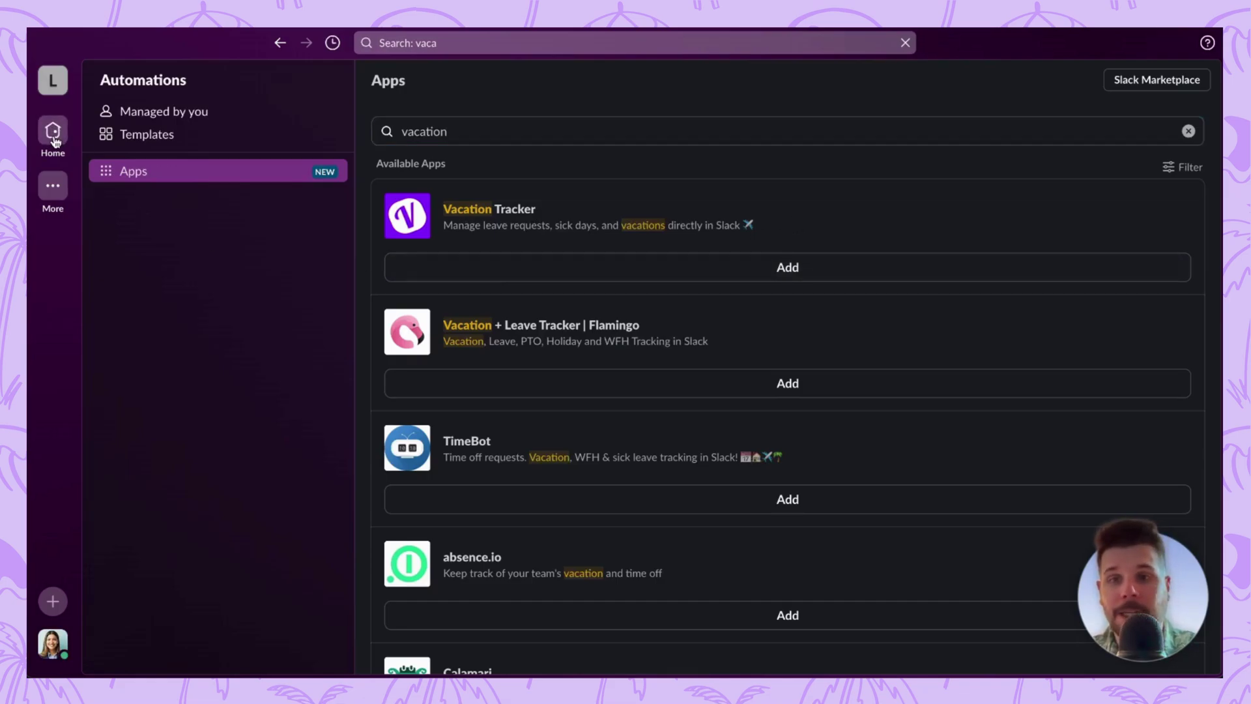
Try the Request leave shortcut, then send the /vacation command to Vacation Tracker
text(/)
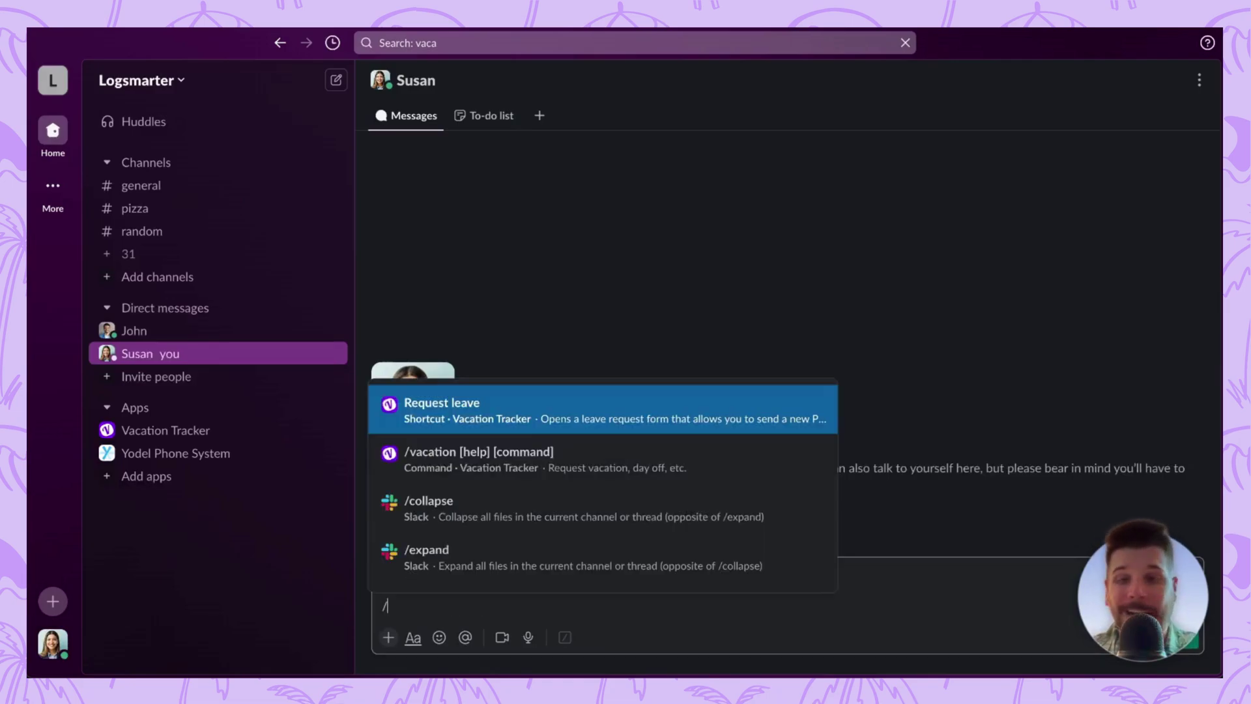
click(429, 412)
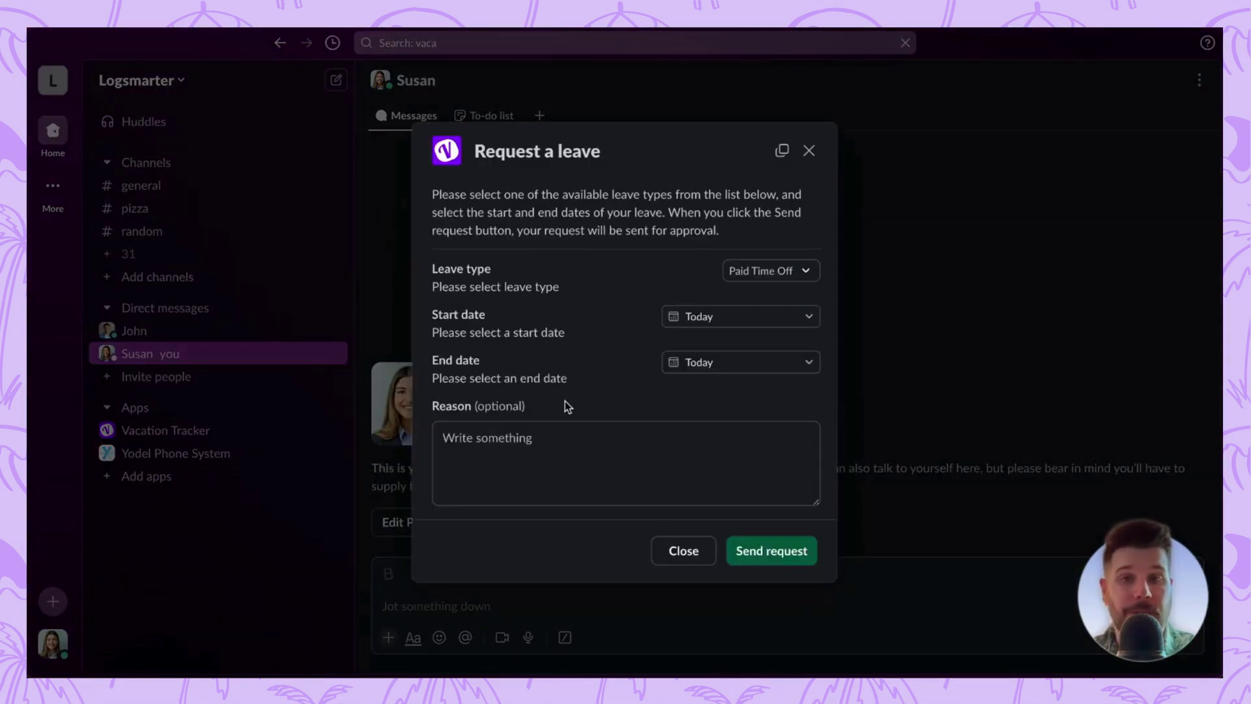
click(809, 151)
click(564, 637)
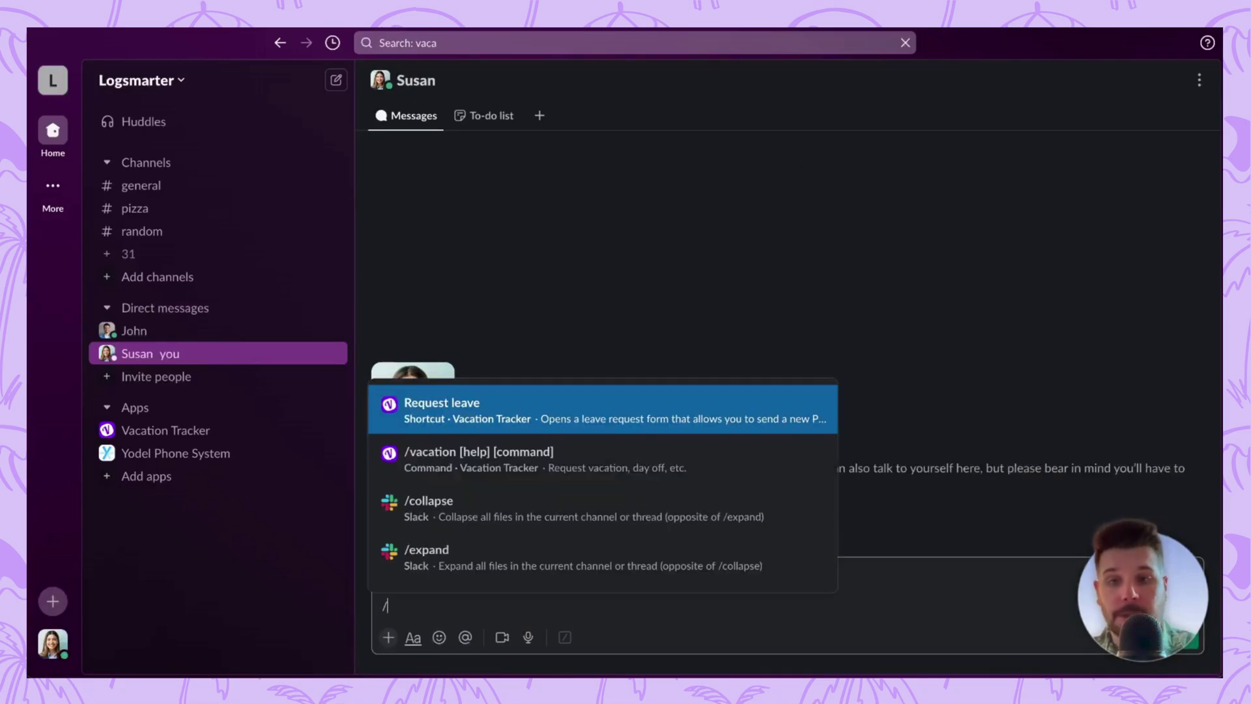
click(461, 469)
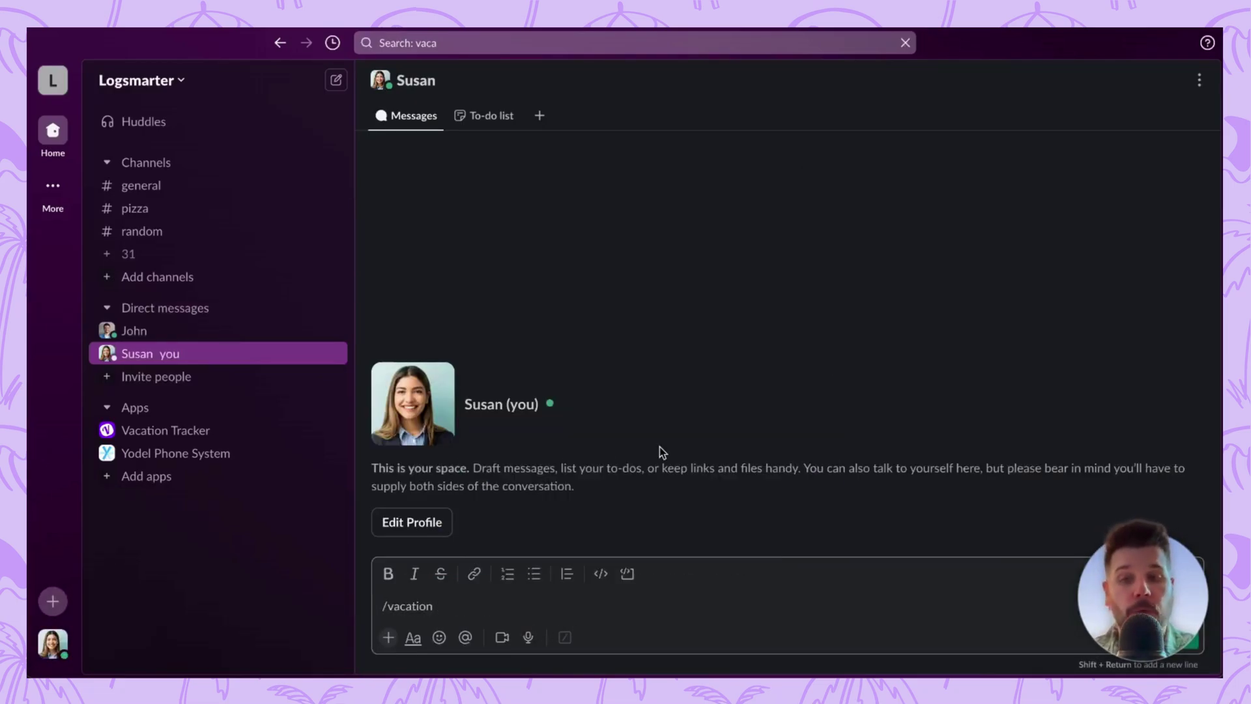
key(Return)
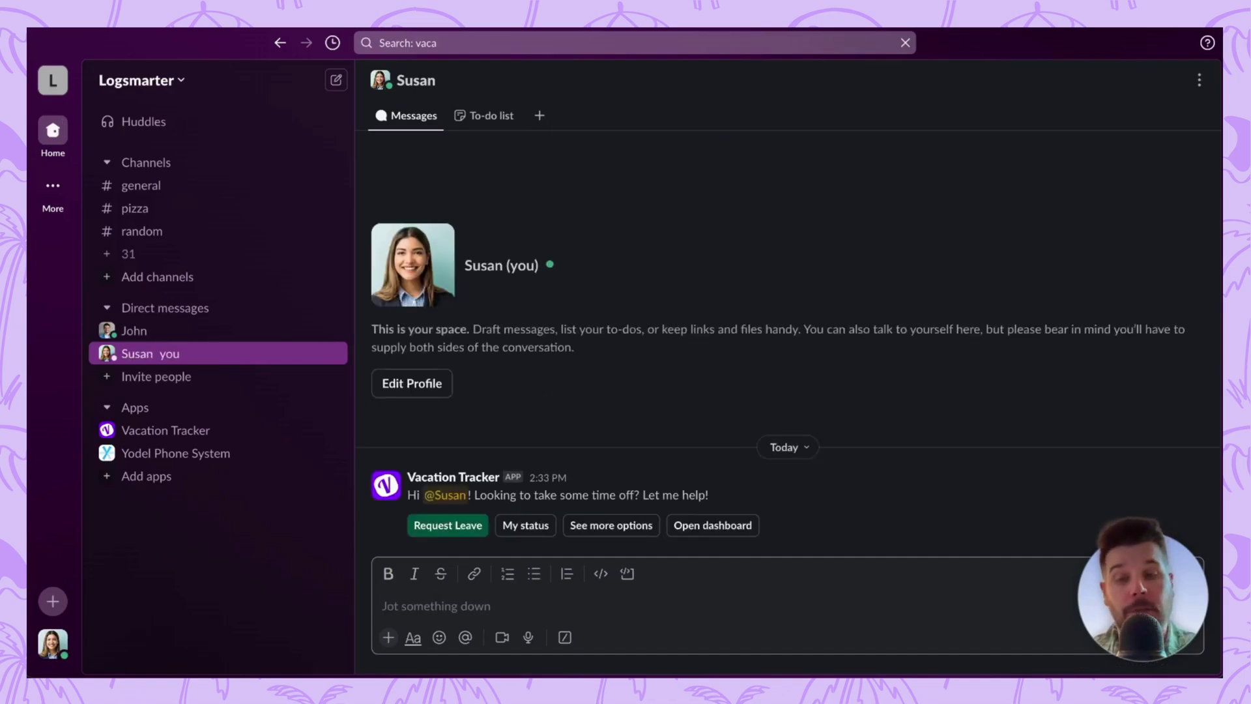
Send a Paid Time Off request for 12/16/2024, then open the Vacation Tracker conversation
click(453, 533)
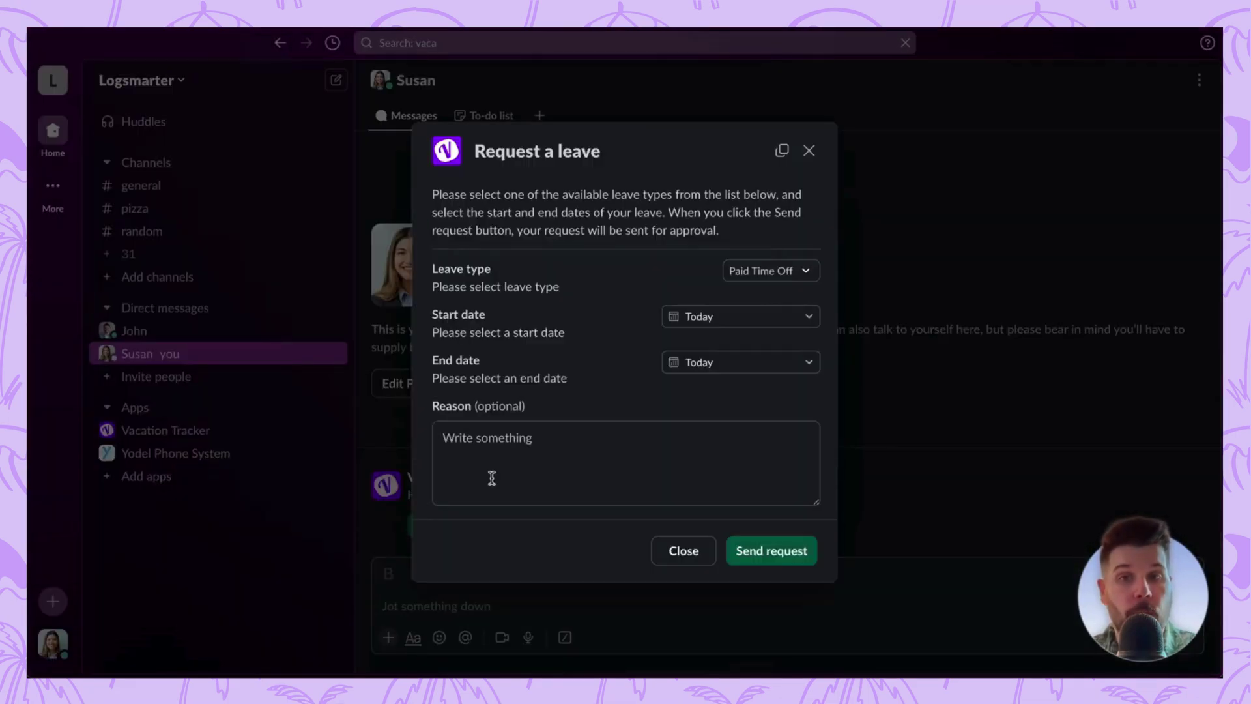
click(753, 317)
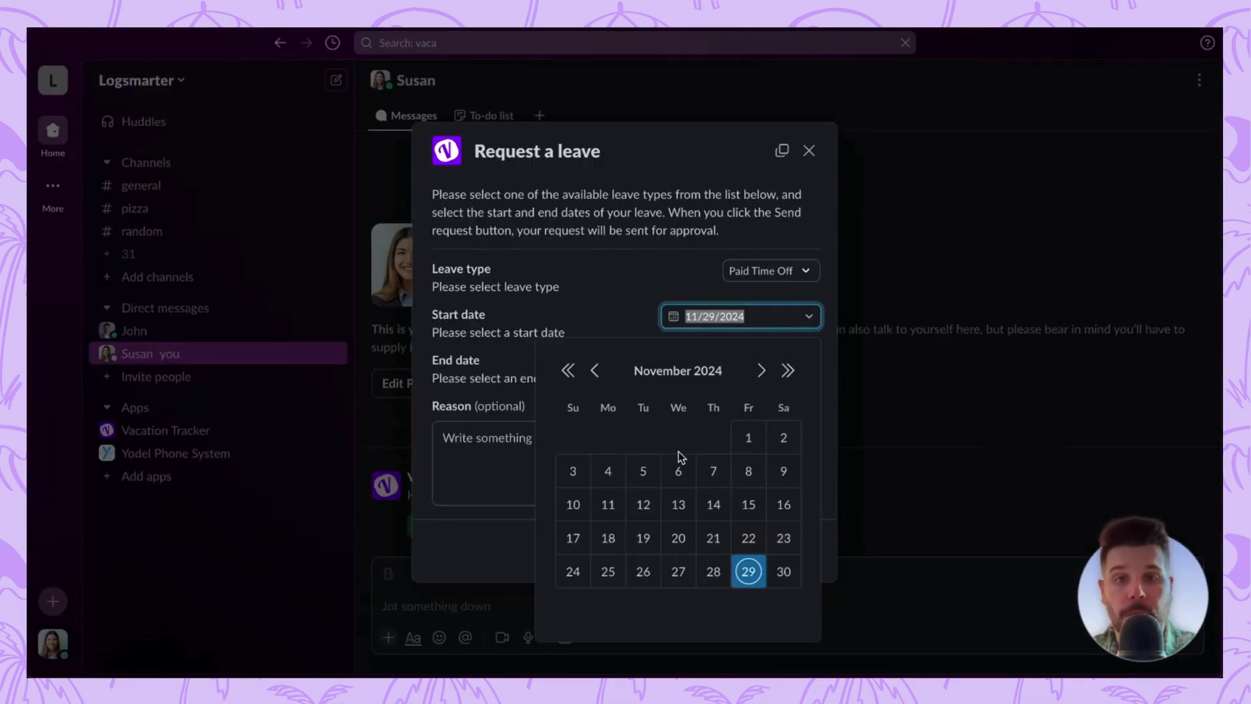
click(761, 372)
click(601, 506)
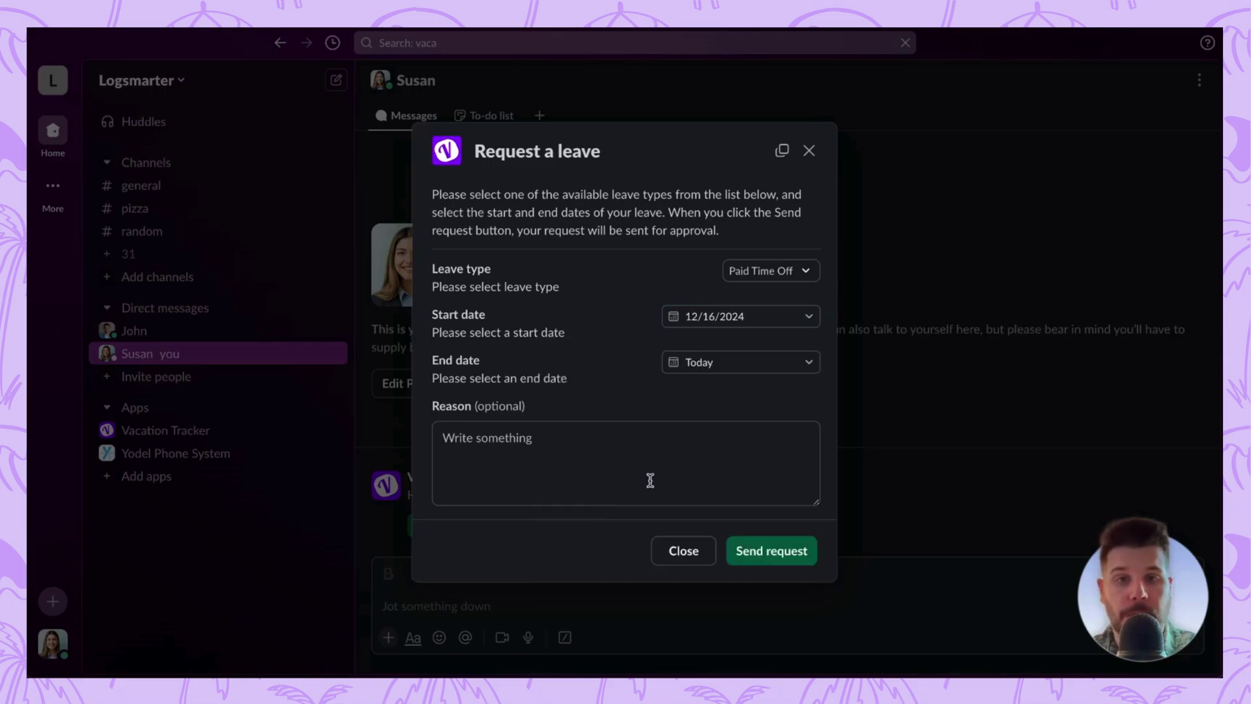
click(770, 565)
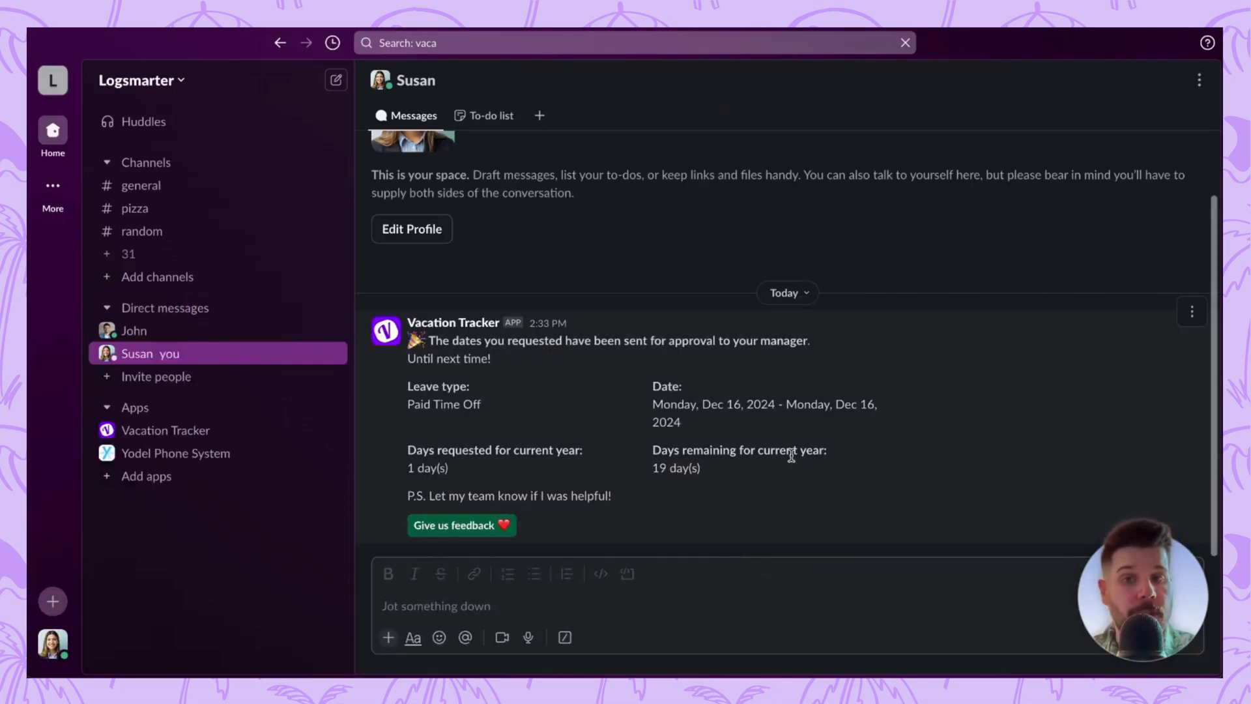
click(163, 431)
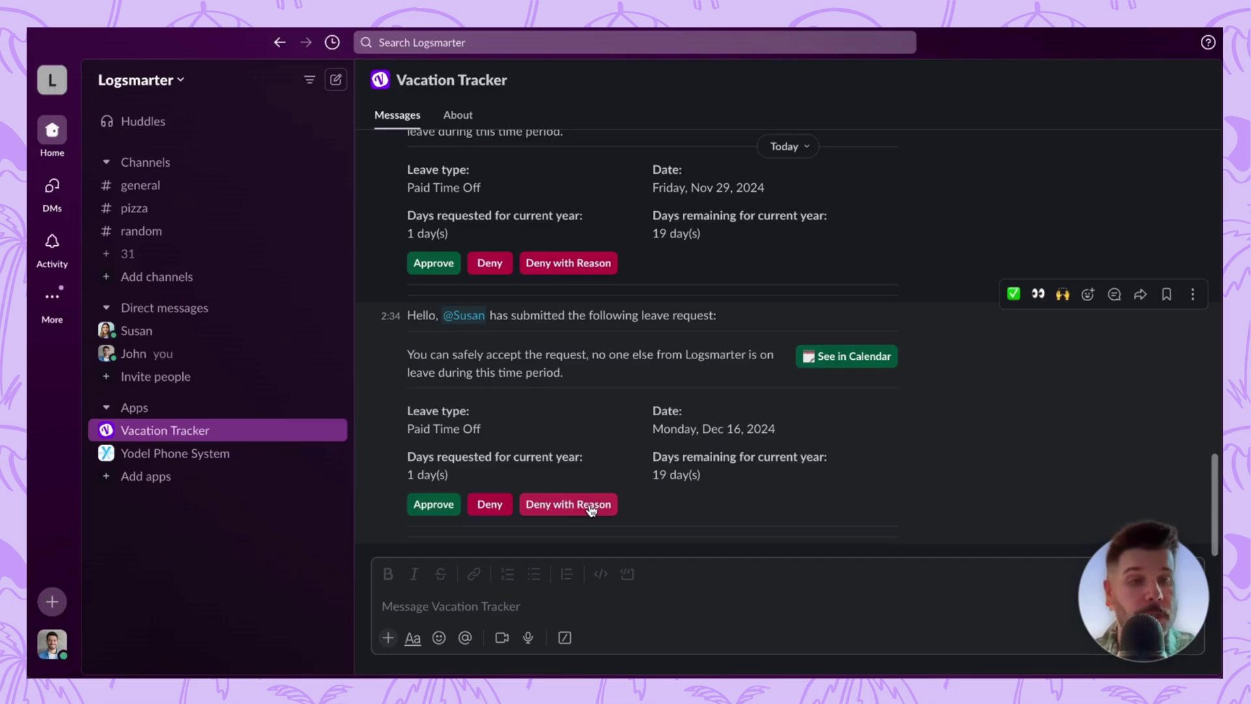
Approve the Dec 16, 2024 Paid Time Off request in the Vacation Tracker messages
click(442, 507)
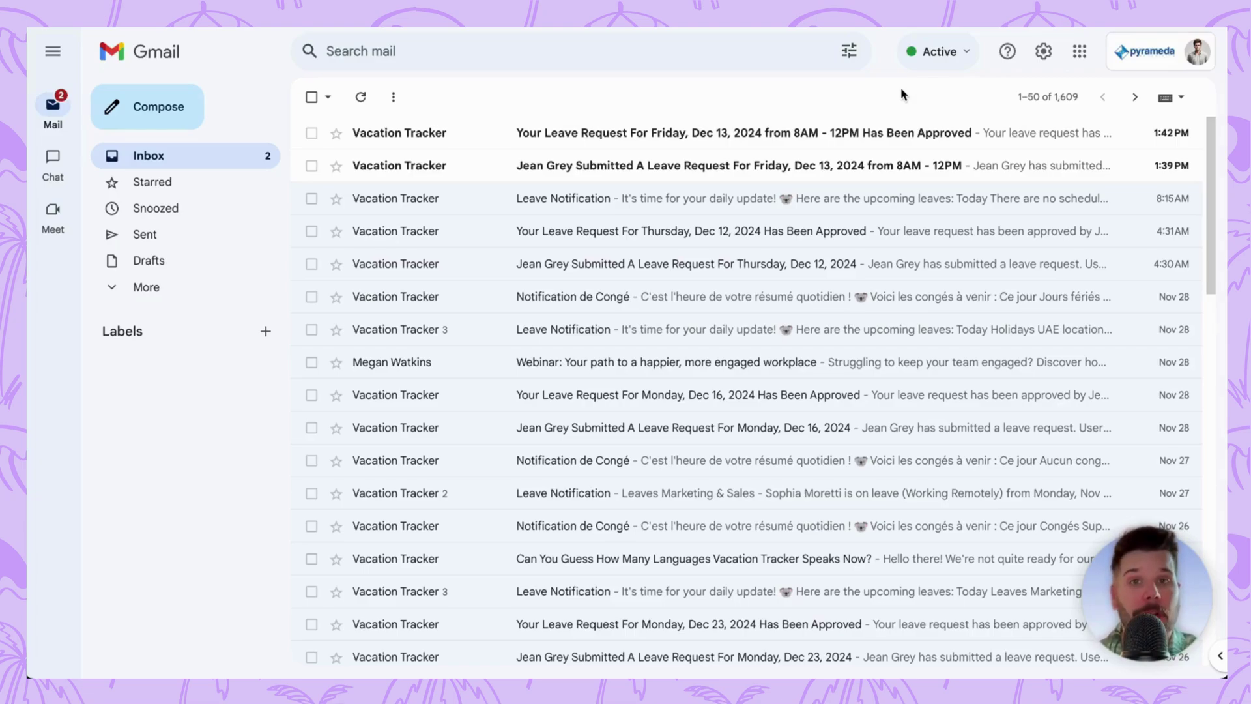
Read through the Friday, Dec 13, 2024 leave request email, including its department leave line, then return to the inbox
click(448, 168)
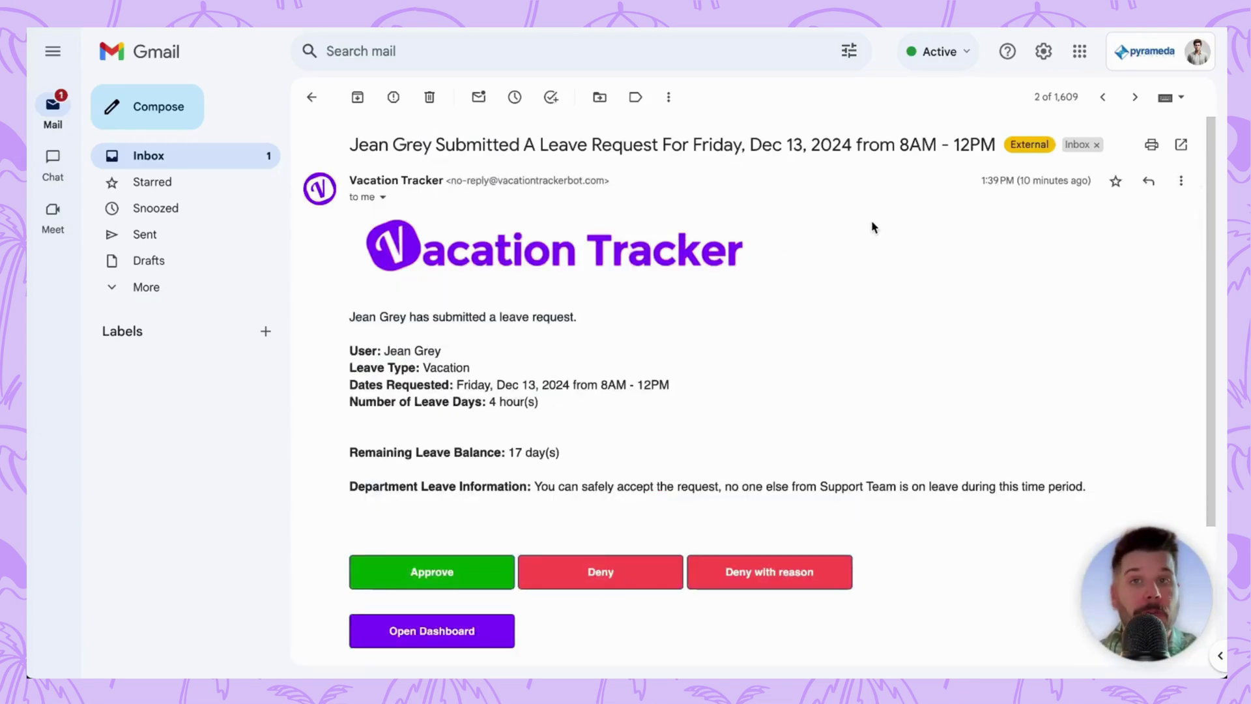
scroll(874, 228, down, 1)
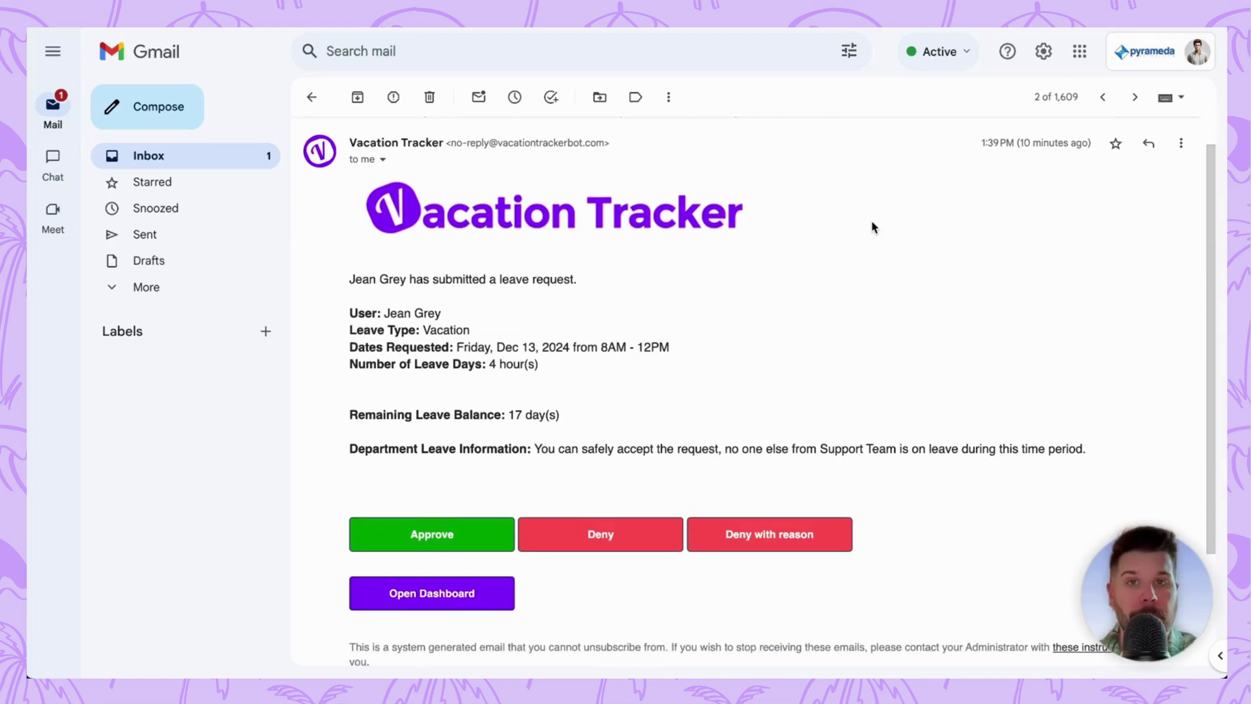
scroll(874, 228, down, 1)
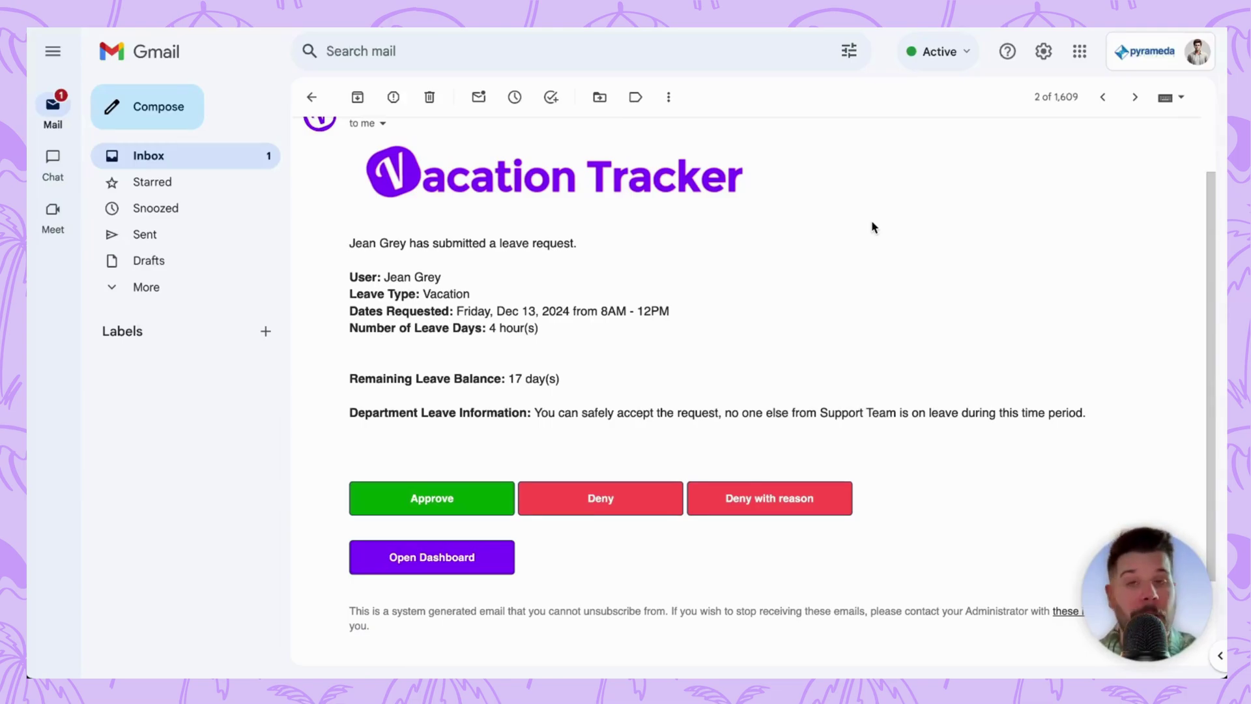
scroll(874, 228, down, 1)
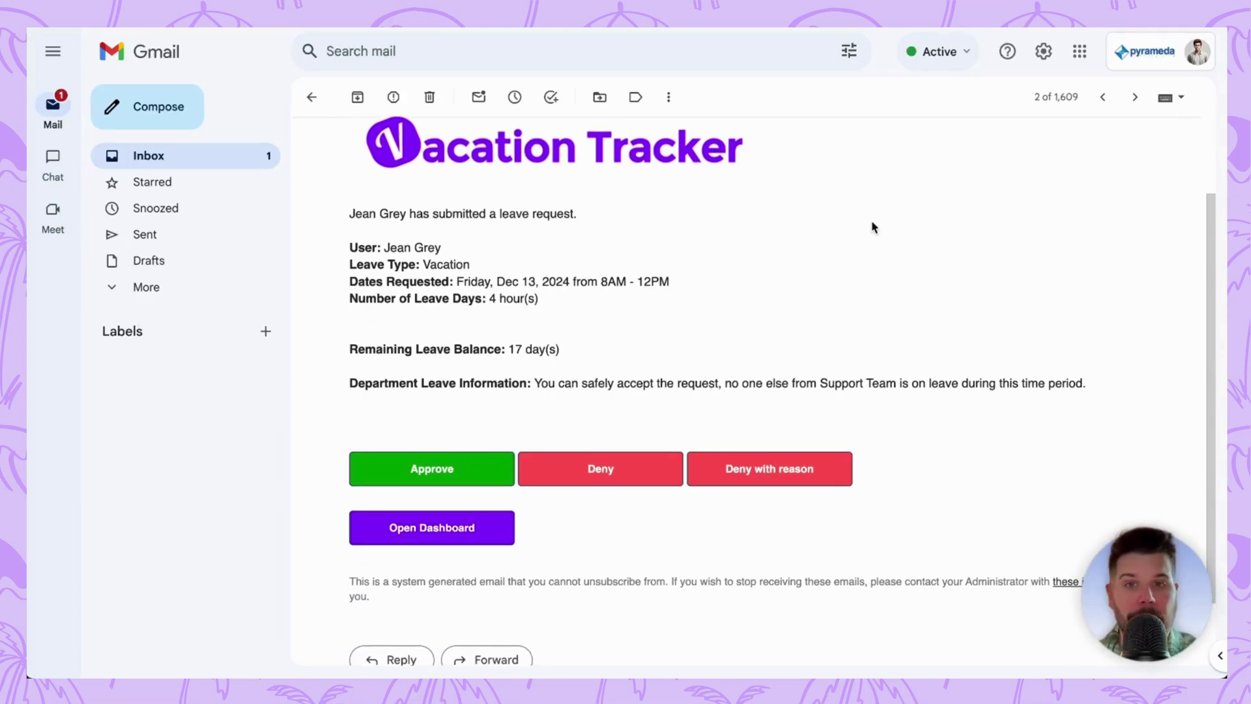
scroll(874, 228, down, 1)
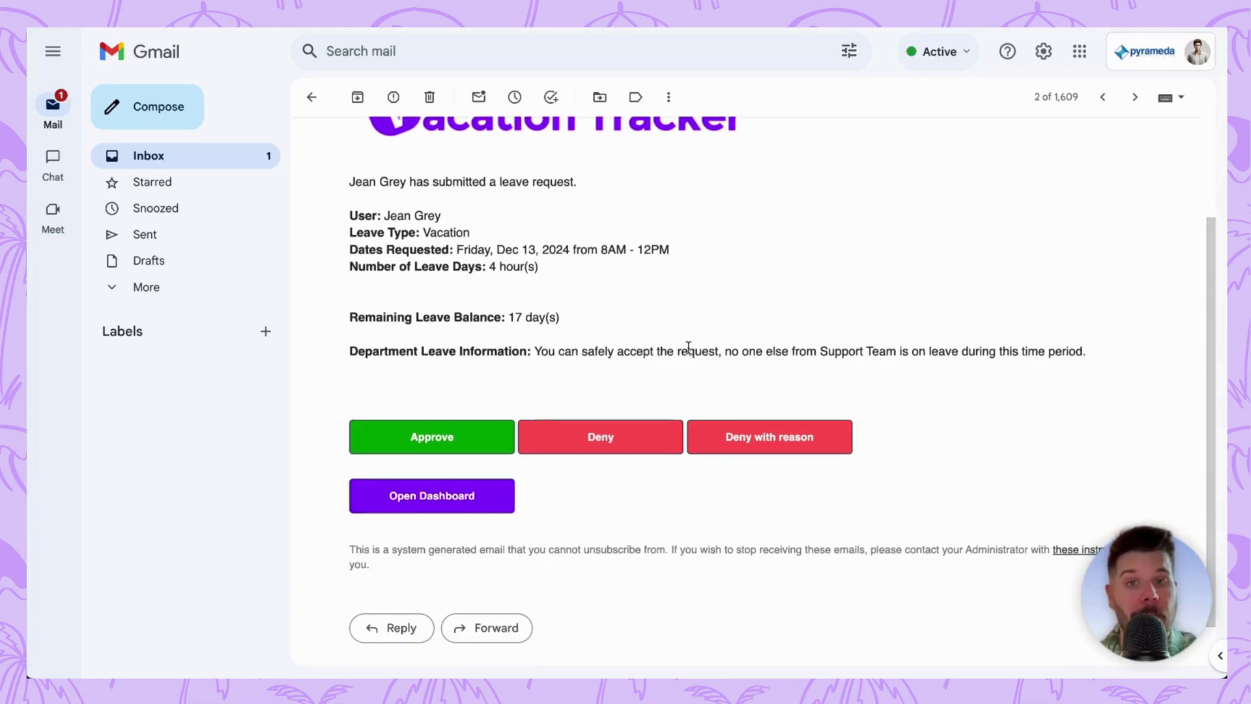
drag(719, 348, 913, 344)
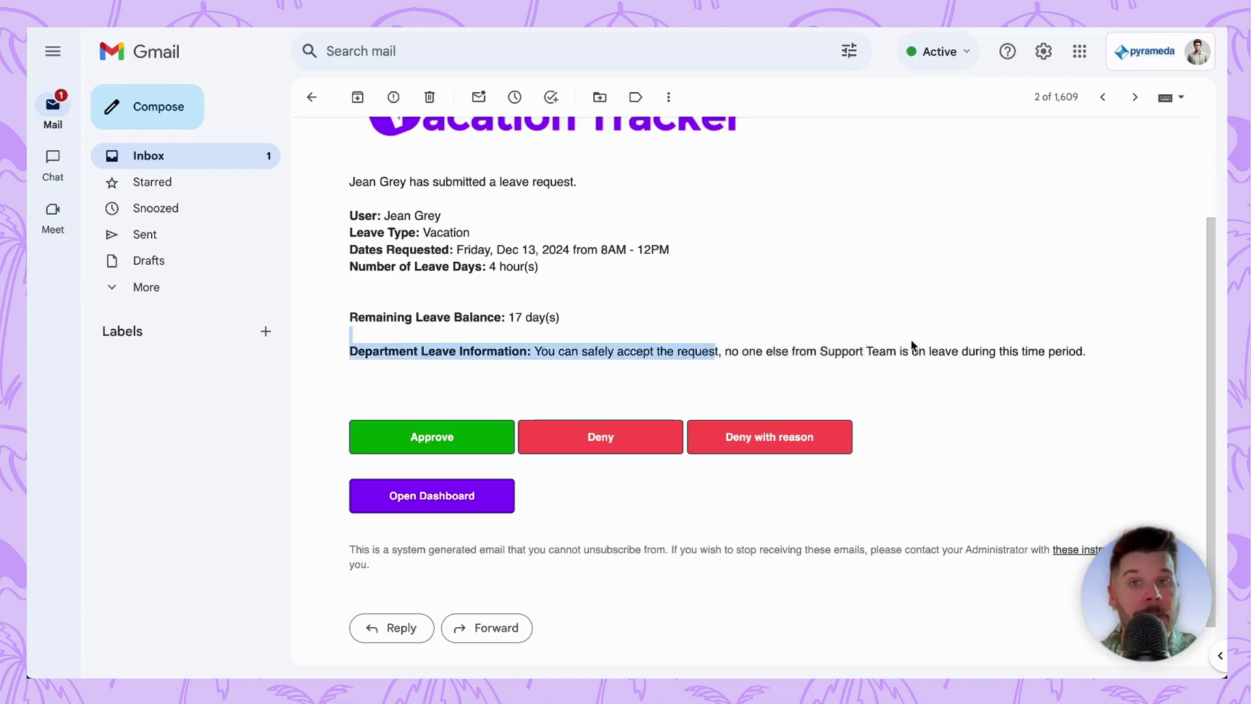
click(895, 311)
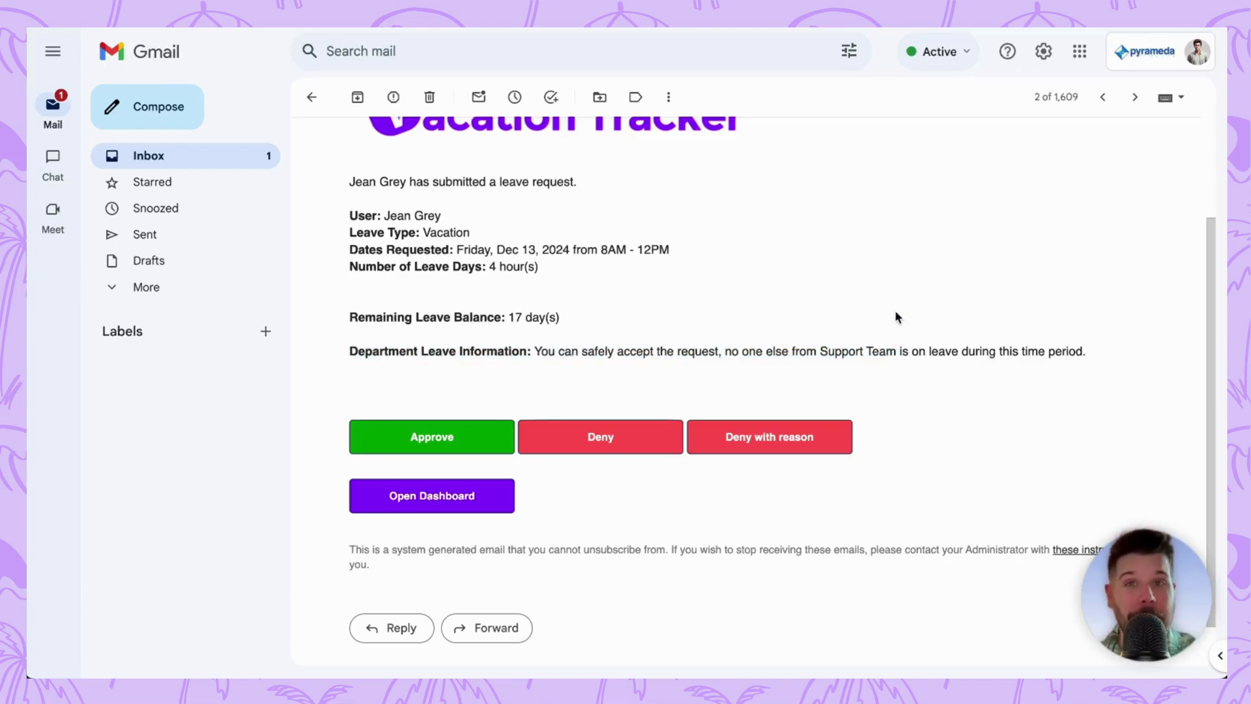
scroll(897, 316, down, 2)
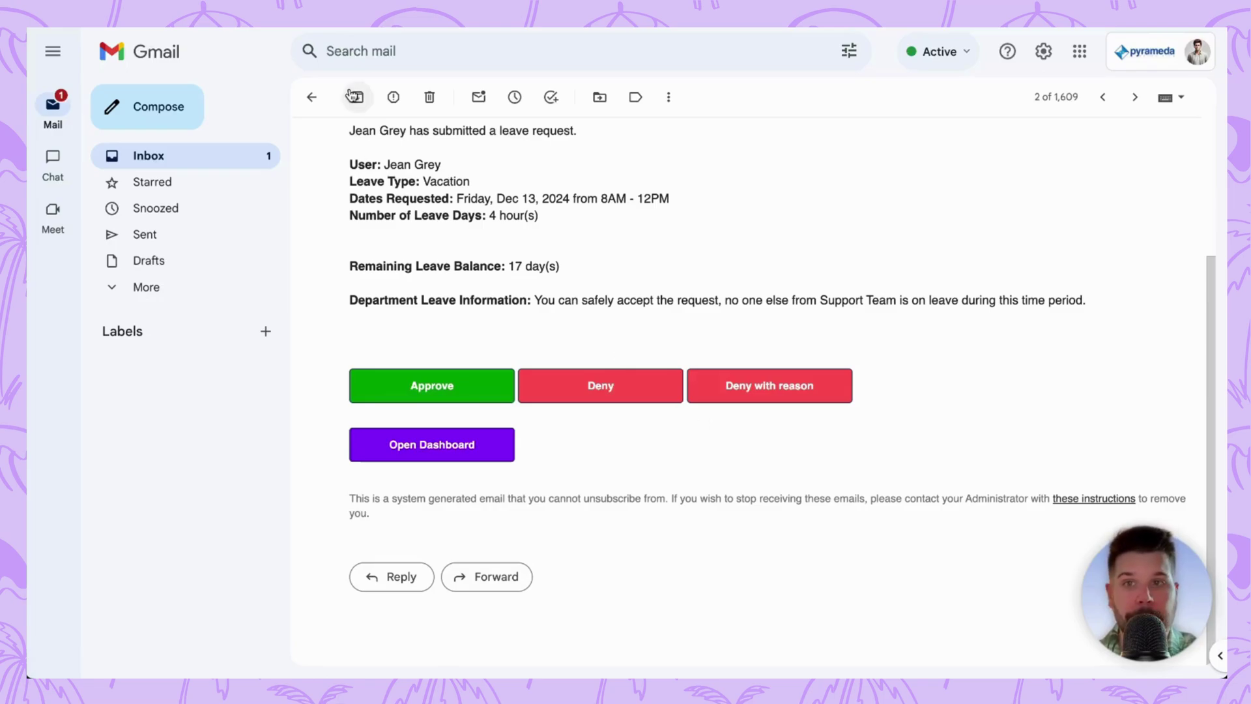
click(312, 98)
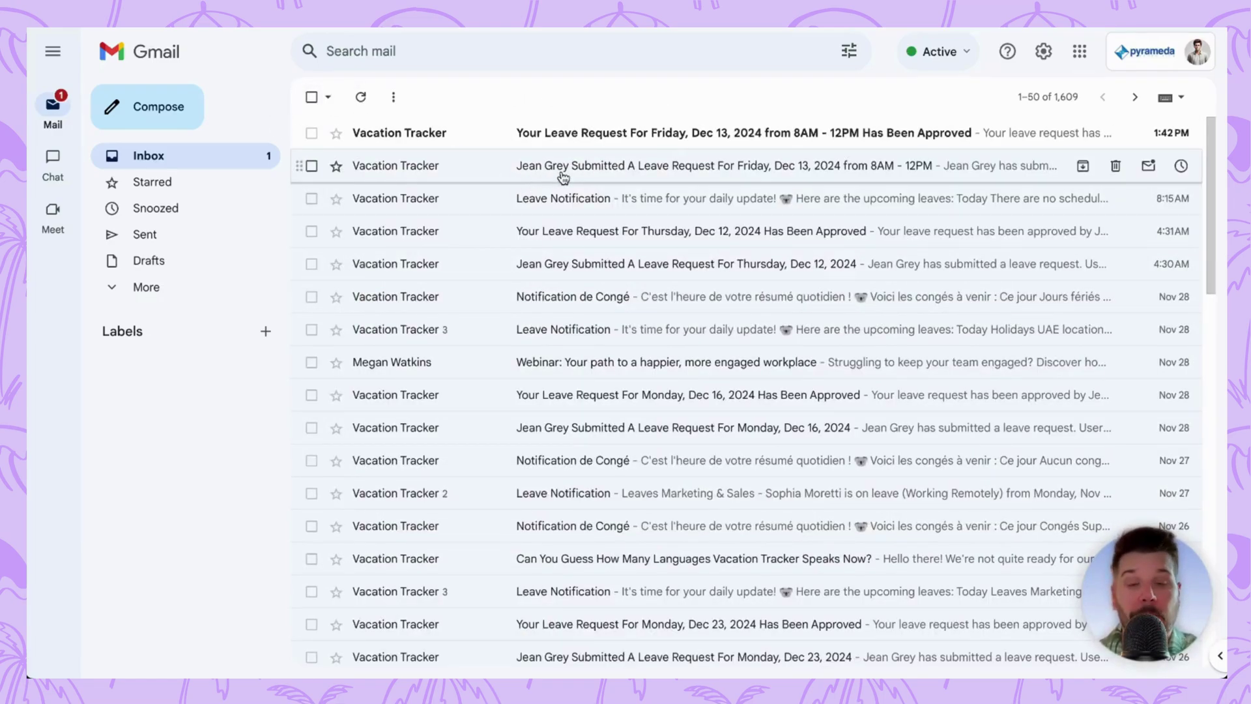
Read the Dec 13 approval email showing Approved status and a 16 day(s) 4 hour(s) remaining balance
click(481, 138)
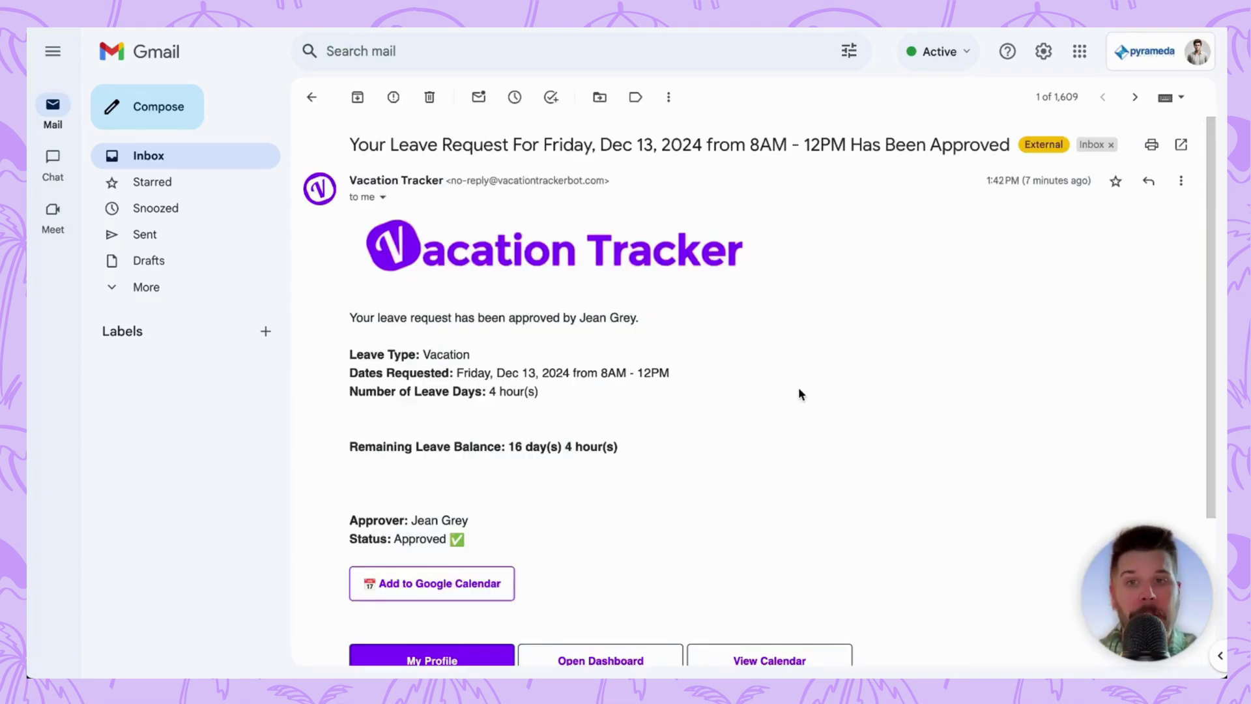
scroll(801, 393, down, 2)
scroll(799, 389, down, 1)
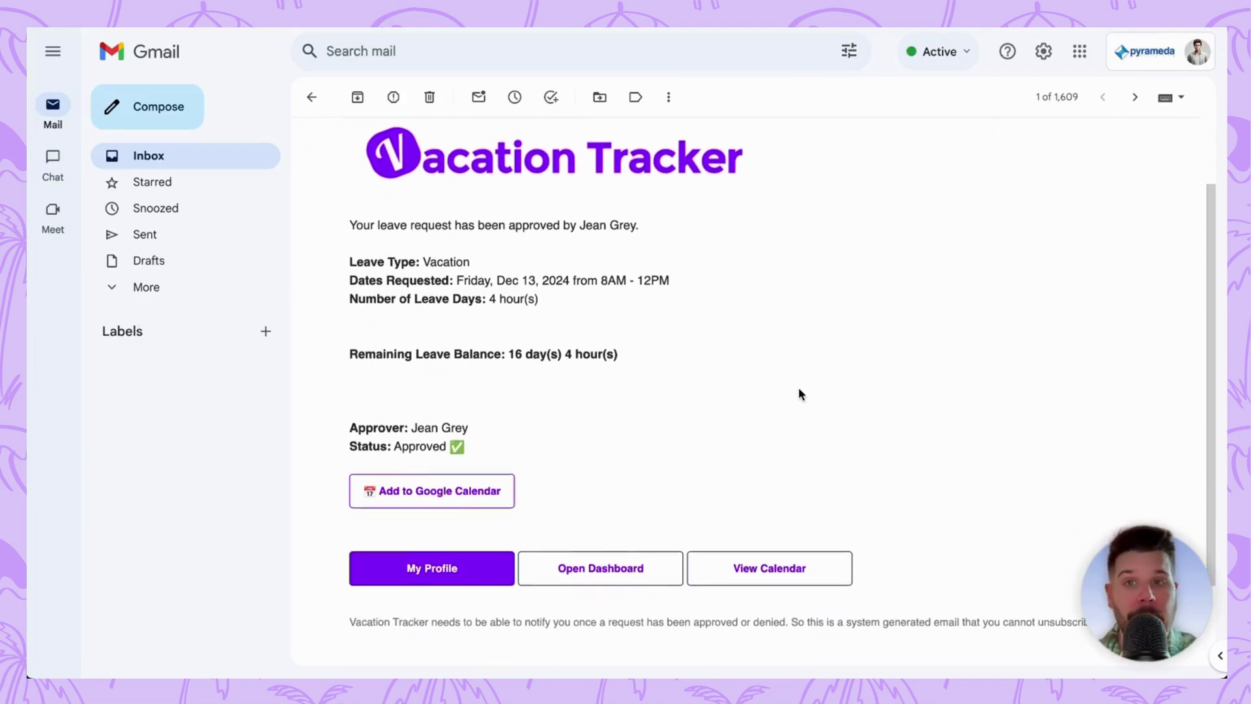
scroll(800, 394, down, 1)
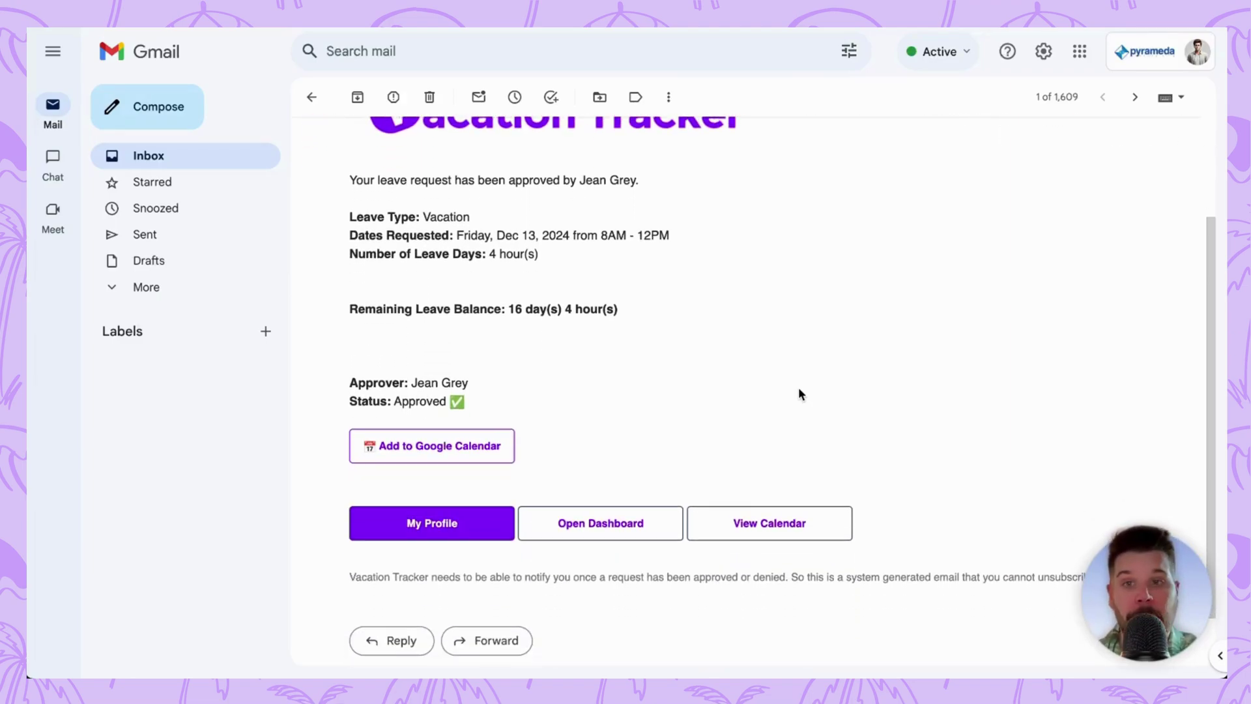